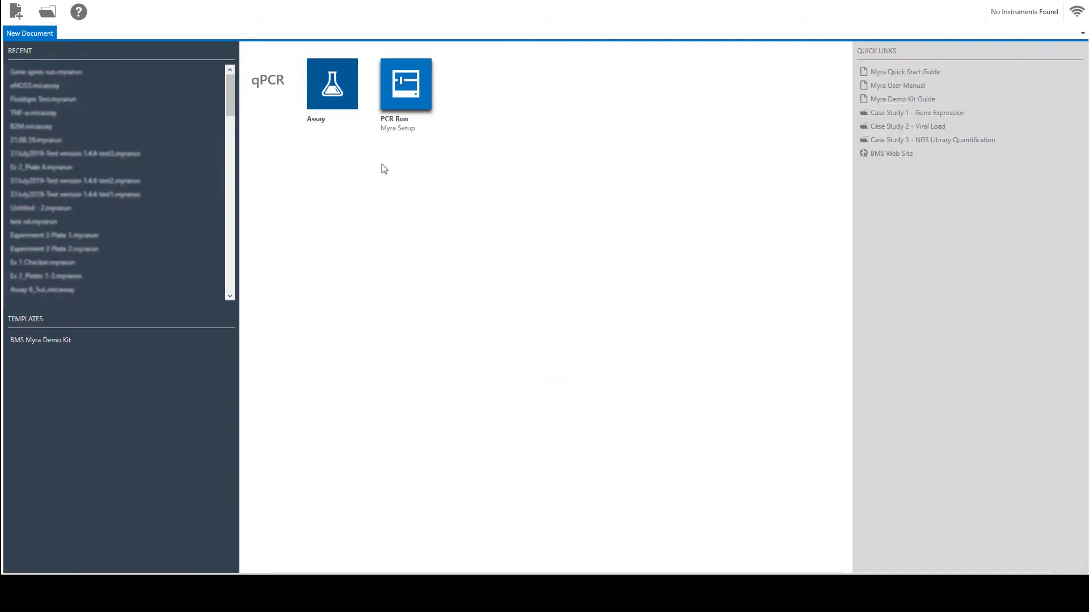
- Create a new assay and add 2x qPCR Master Mix at 10 µL in a 20 µL reaction
left_click(326, 88)
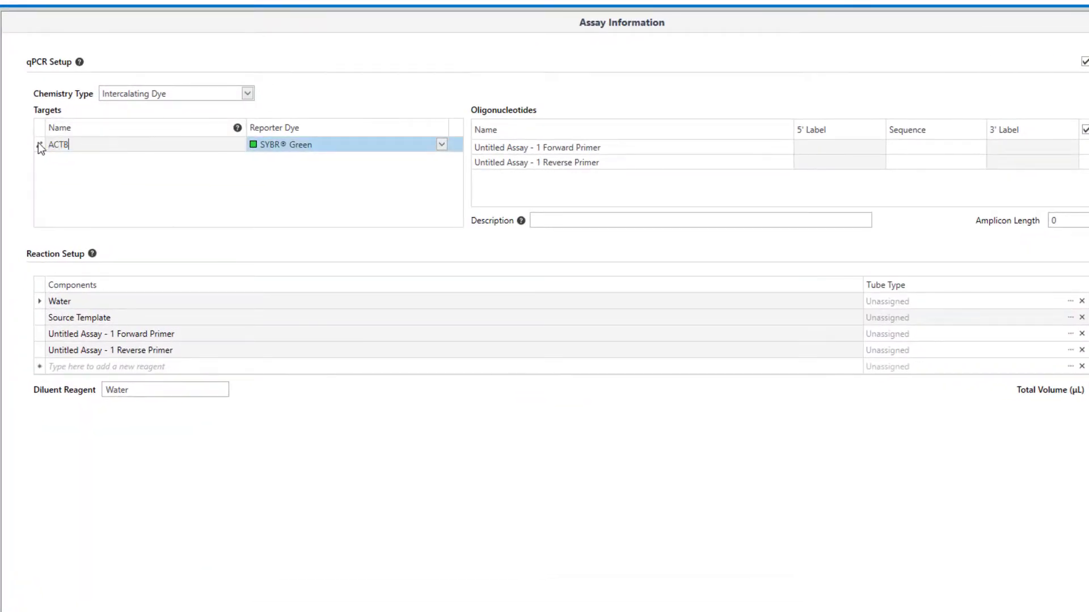
left_click(82, 367)
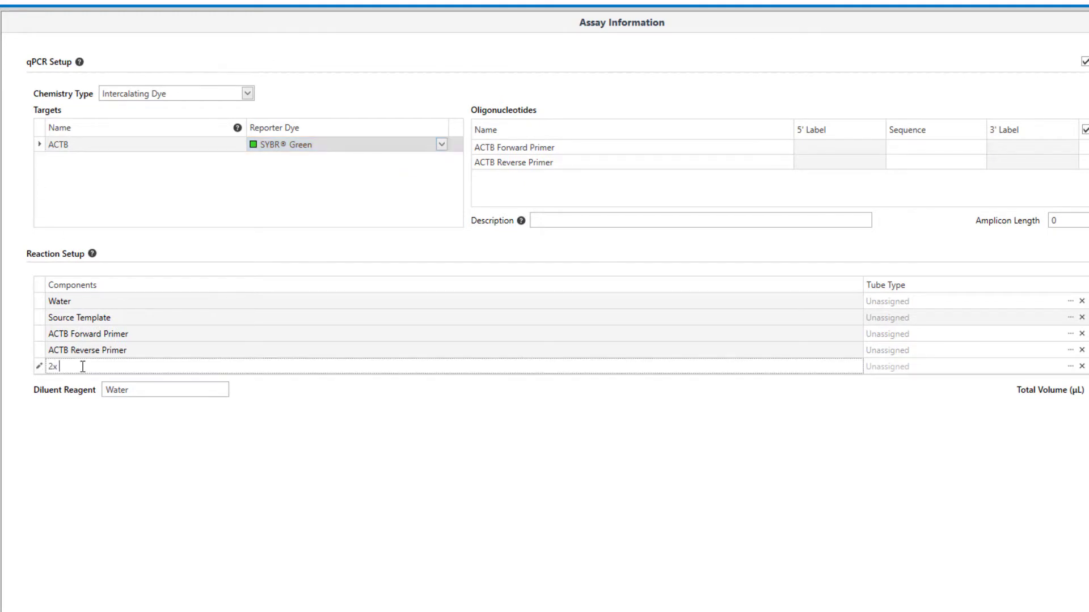
type("2x qPCR Master Mix")
left_click(1038, 360)
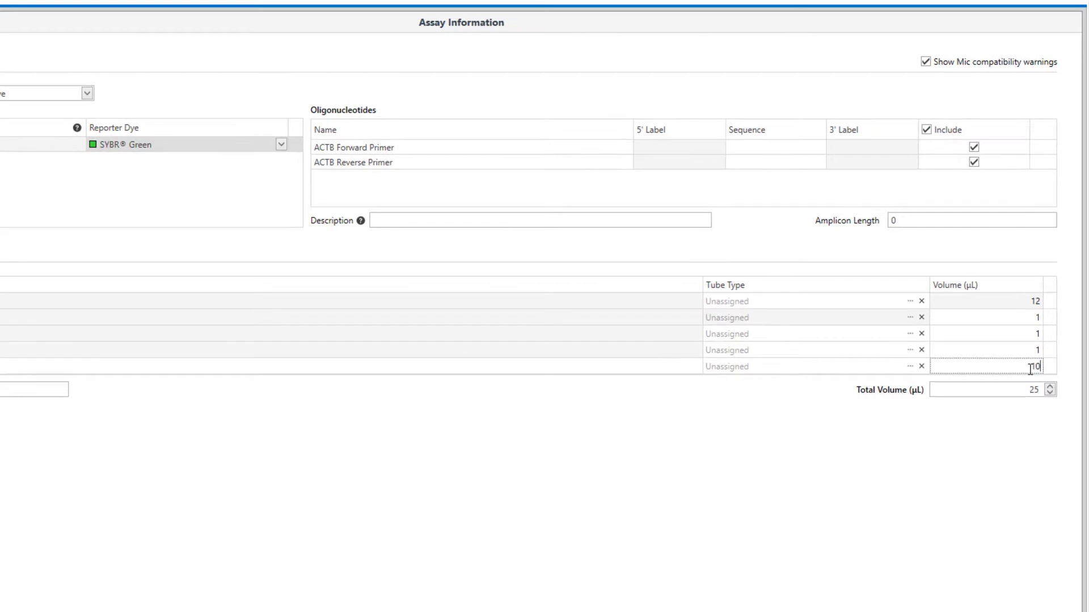
type("0")
key("Return")
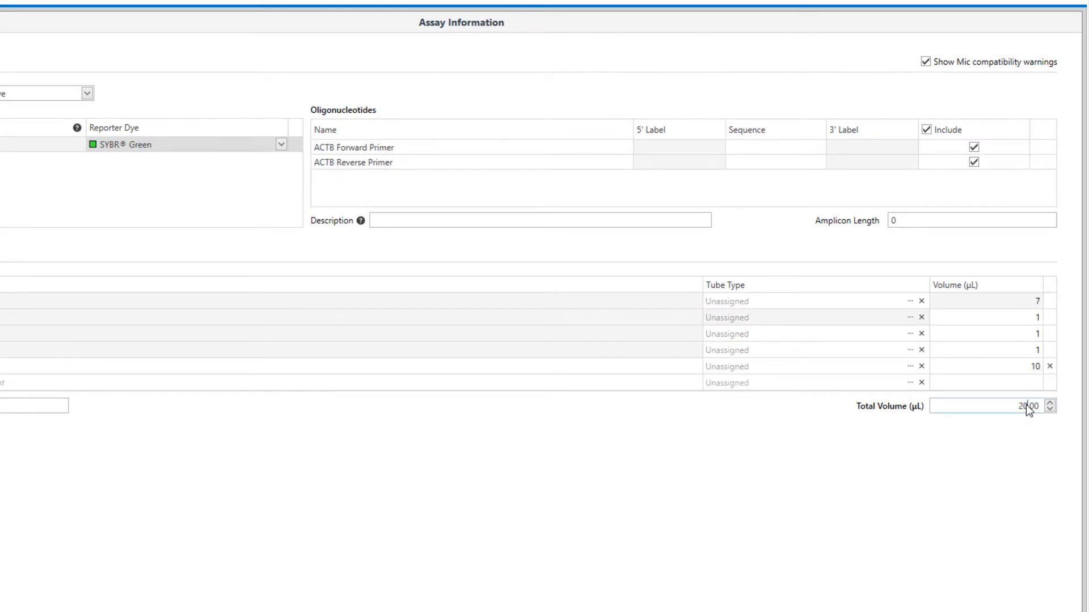
- Assign tubes: 5 mL screw cap for water, 1.5 mL flip cap for both primers, 2 mL self-standing for master mix
left_click(910, 301)
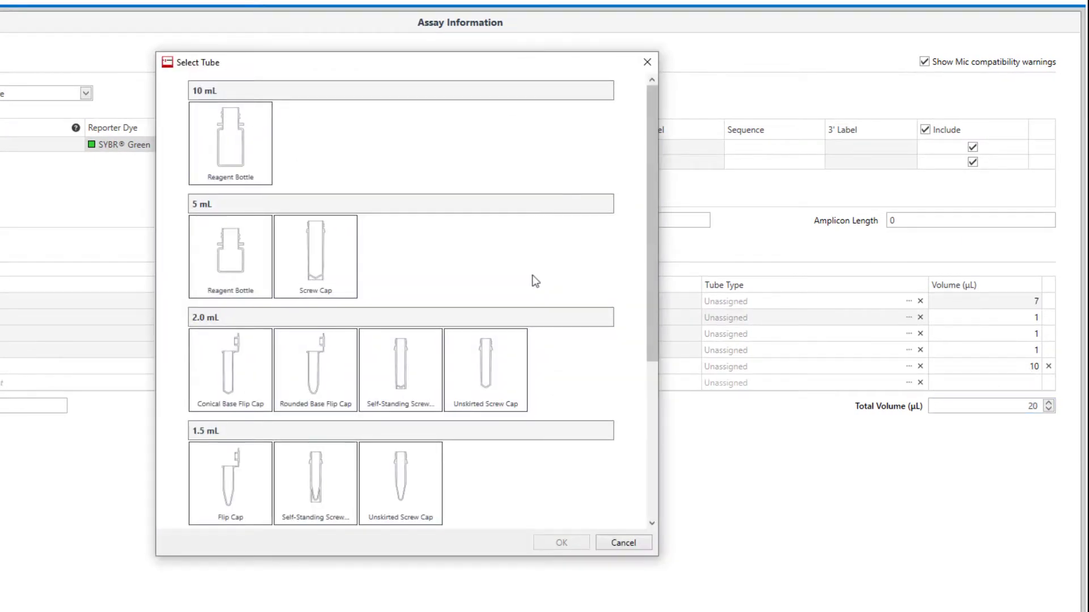
mouse_move(422, 280)
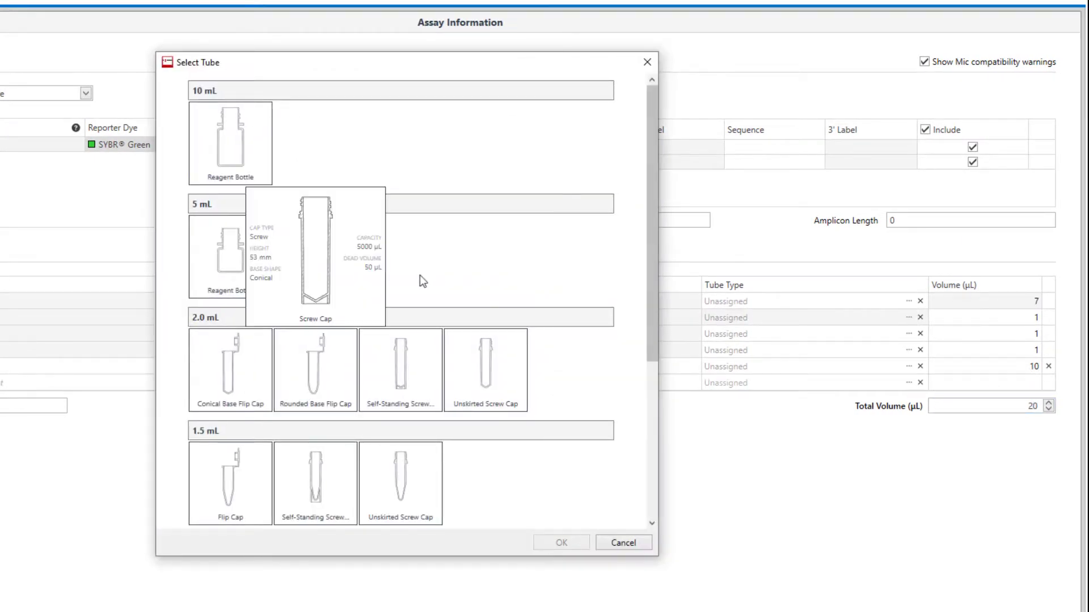
double_click(309, 280)
left_click(909, 334)
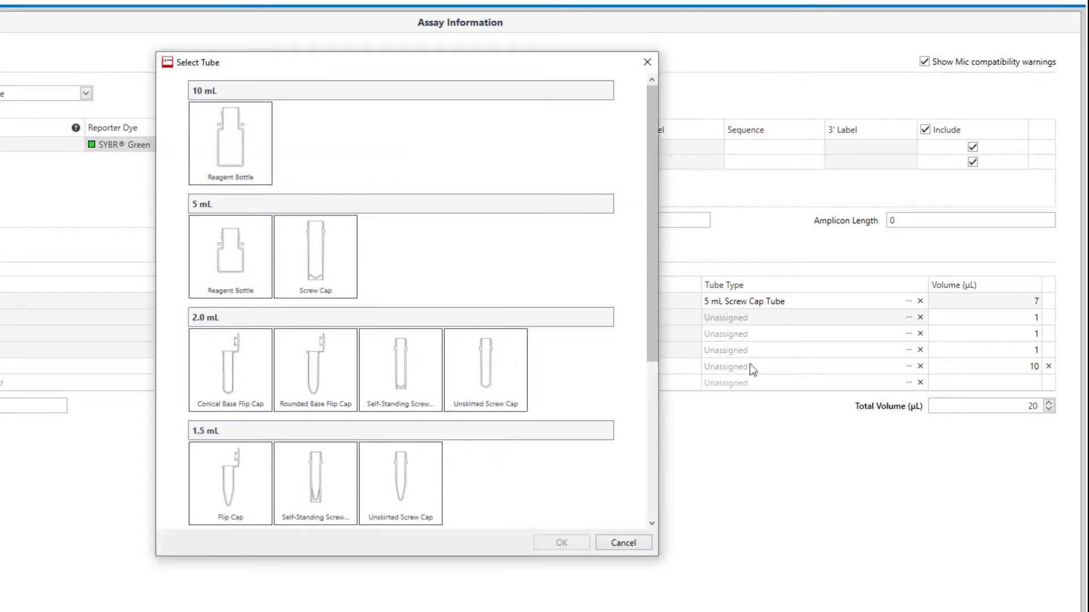
double_click(232, 481)
left_click(909, 351)
double_click(254, 474)
left_click(909, 366)
mouse_move(402, 385)
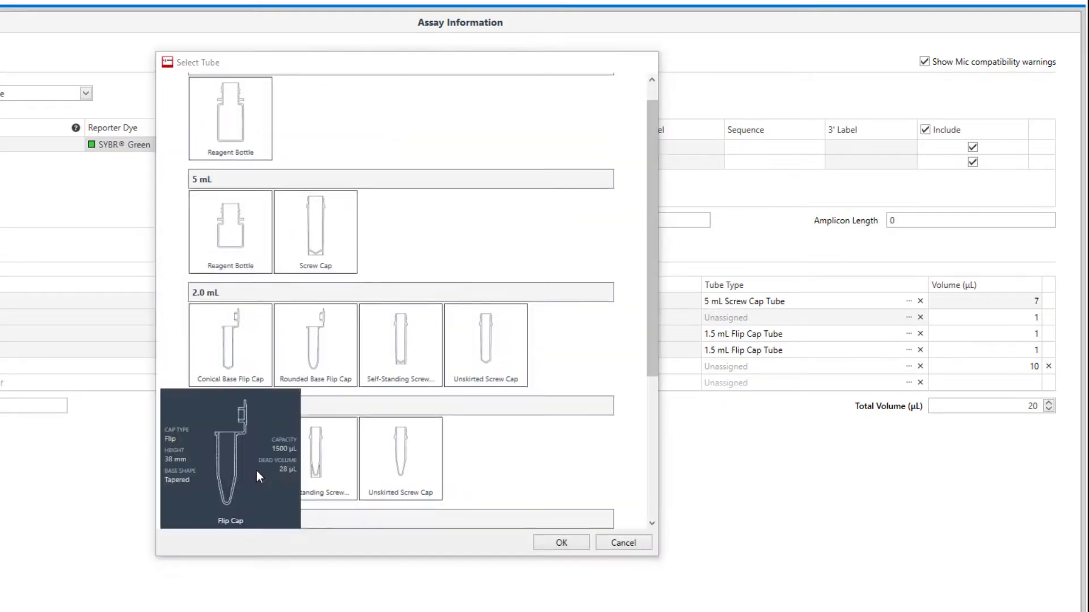
double_click(472, 364)
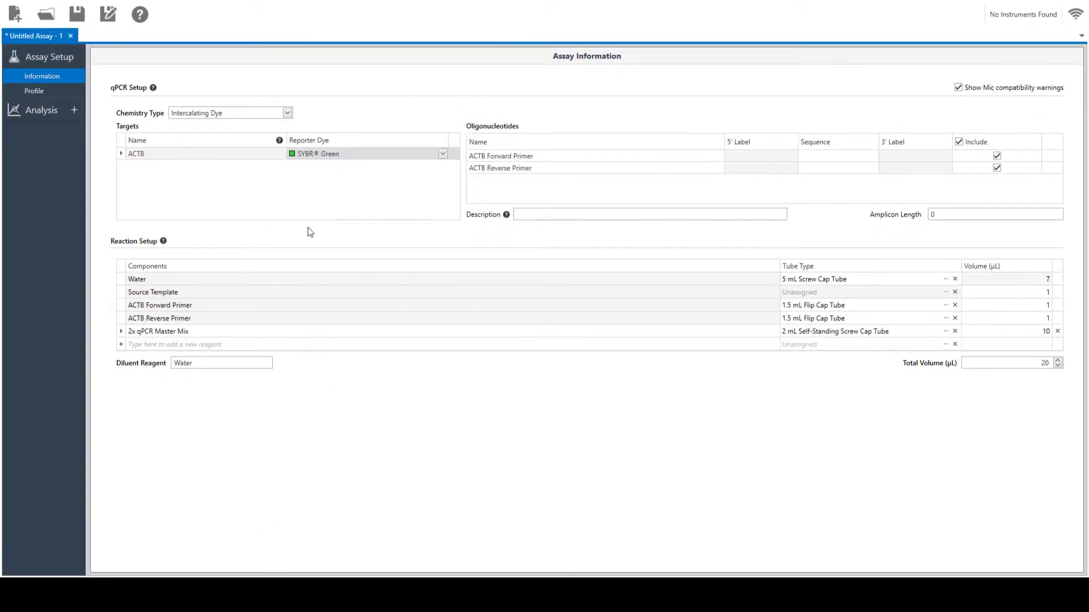
- Make the first hold an RT step at 55 °C, delete the 72 °C step, and cut 60 °C to 10 s
left_click(24, 93)
left_click(130, 167)
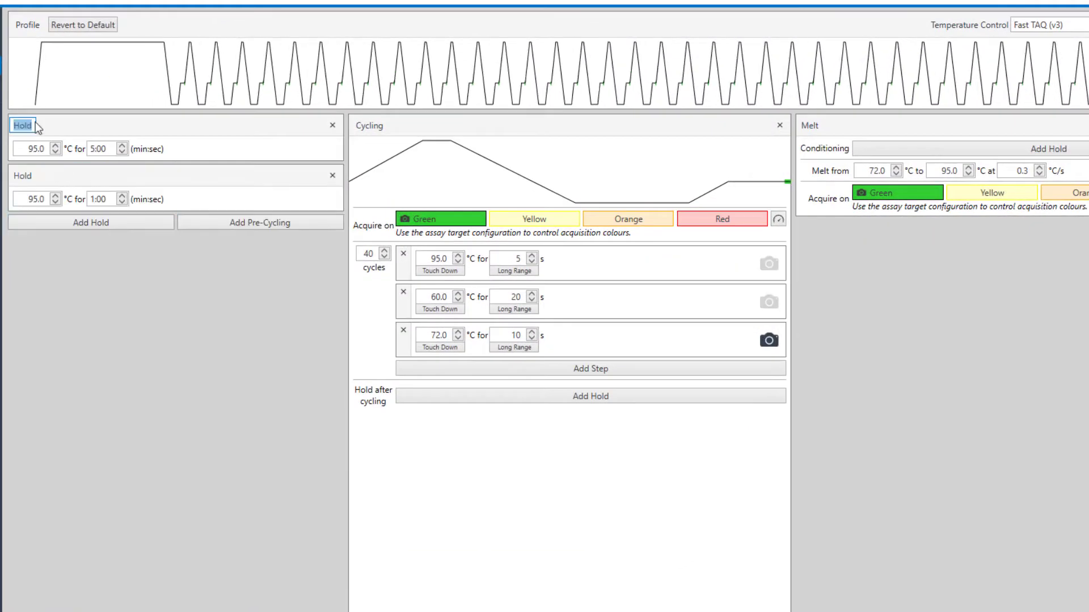
left_click(30, 149)
type("5")
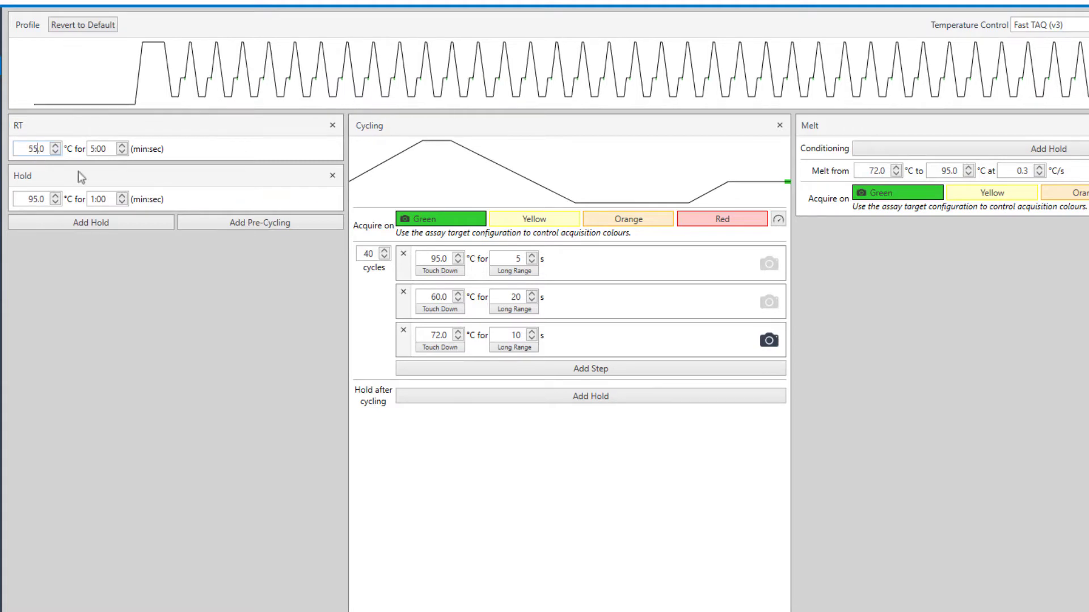
left_click(404, 330)
left_click(532, 301)
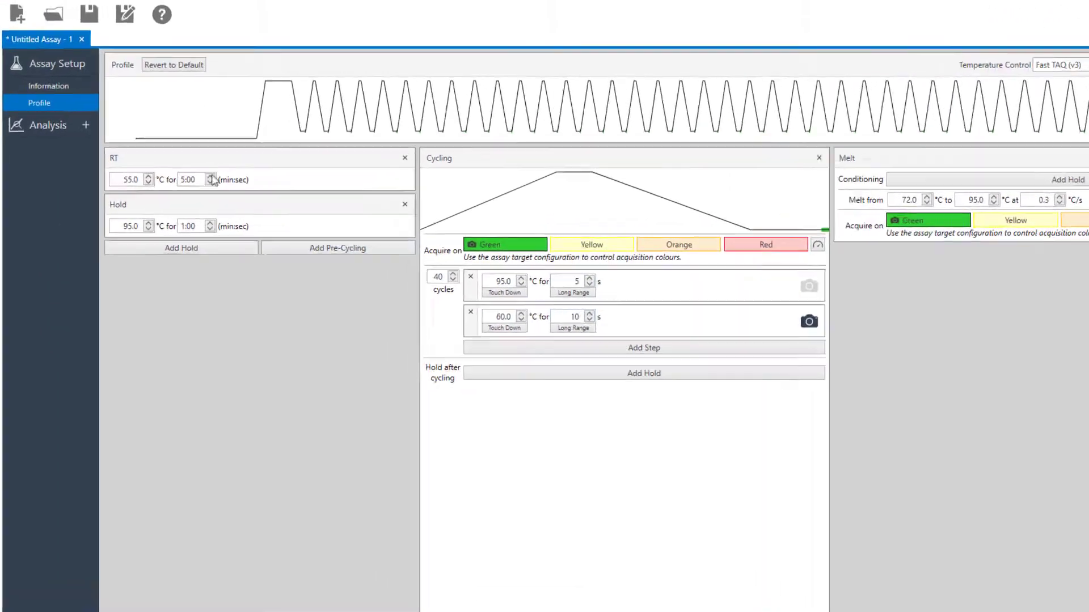
- Add a Relative Quantification analysis for ACTB with a blue chart colour
left_click(15, 95)
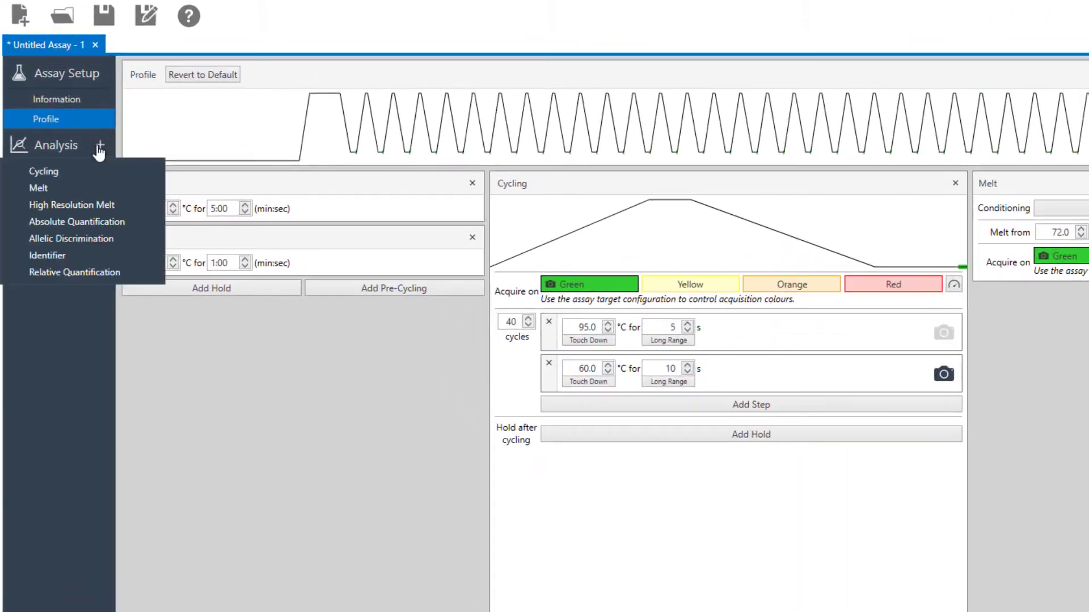
left_click(91, 272)
left_click(99, 187)
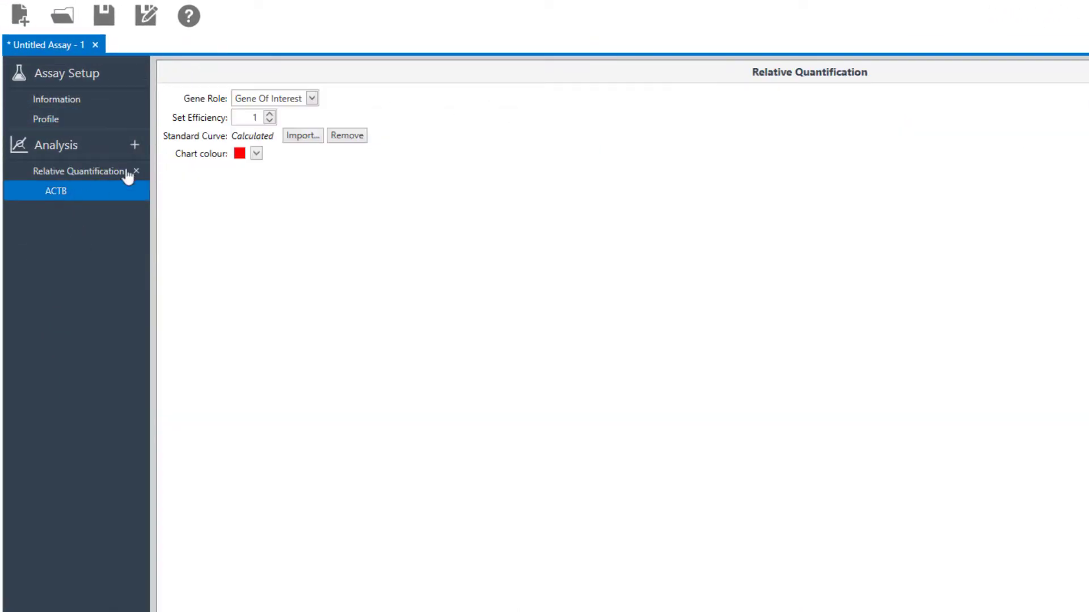
left_click(255, 154)
left_click(327, 276)
- Save the assay as ACTB in the Reference Genes folder and start a new document
left_click(111, 18)
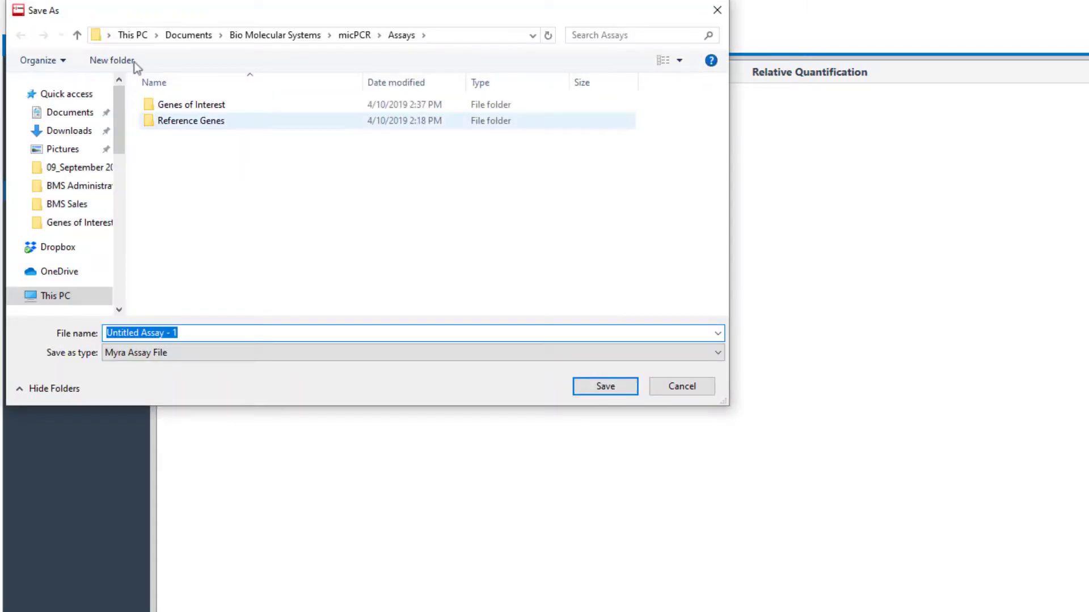
double_click(165, 121)
type("ACTB")
key("Return")
left_click(14, 11)
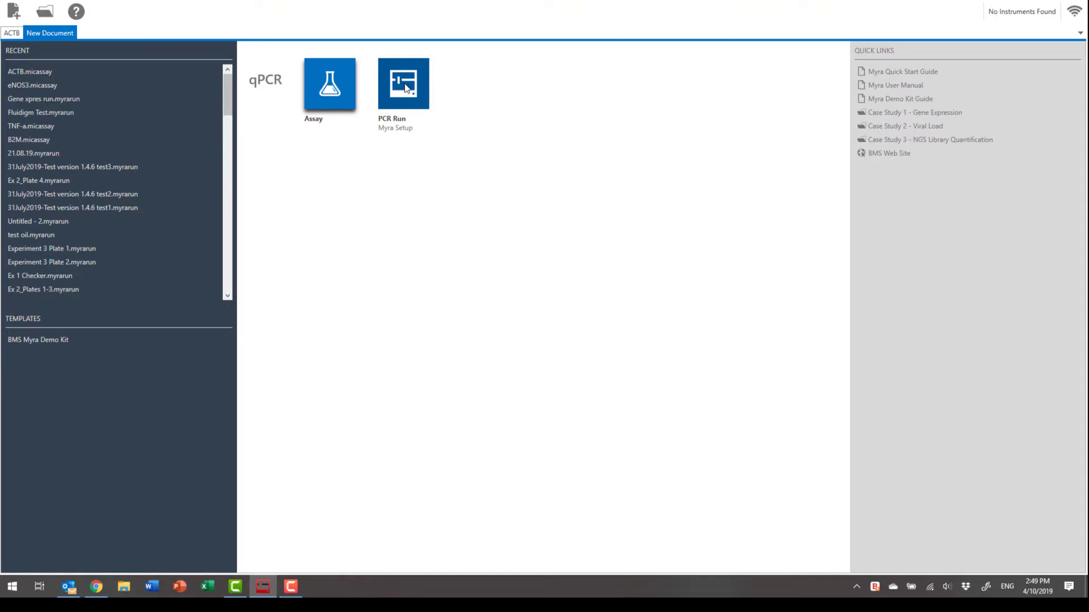
- Create a new PCR run with eNOS3 from Genes of Interest and ACTB from Reference Genes
left_click(406, 88)
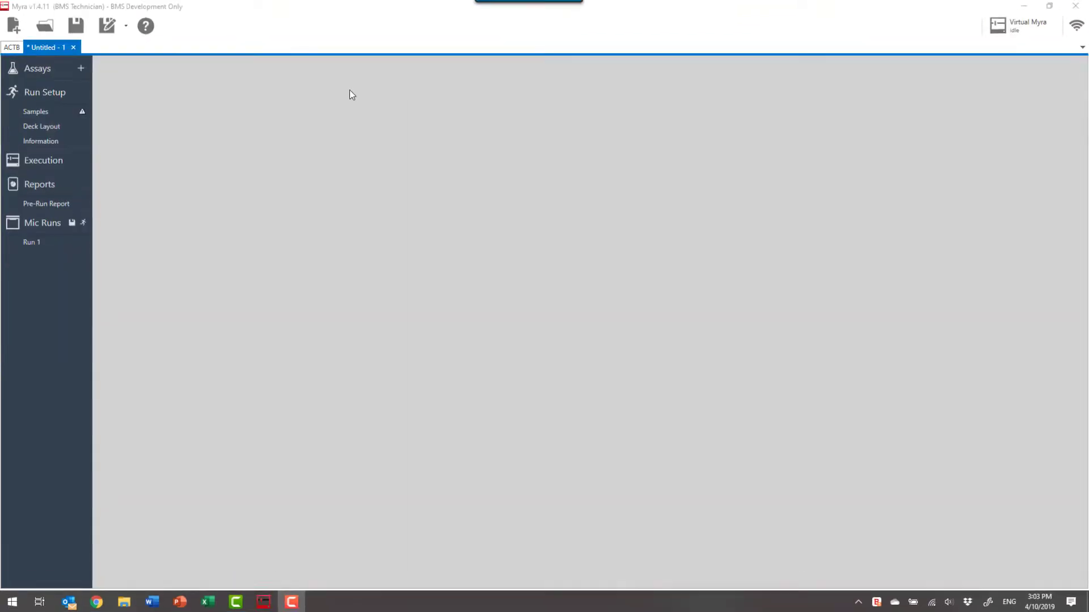
left_click(79, 54)
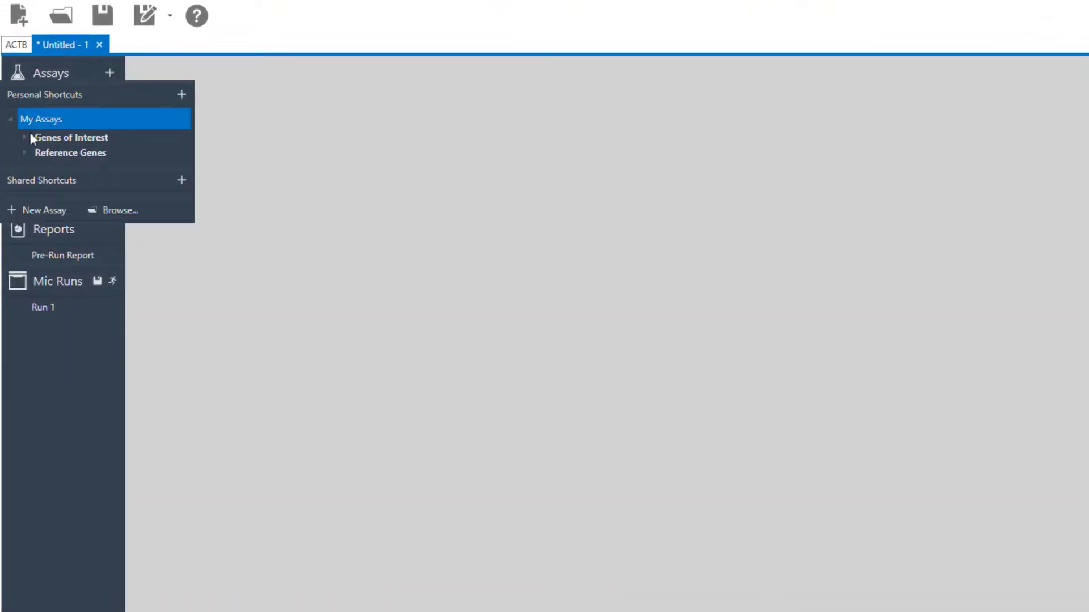
left_click(29, 138)
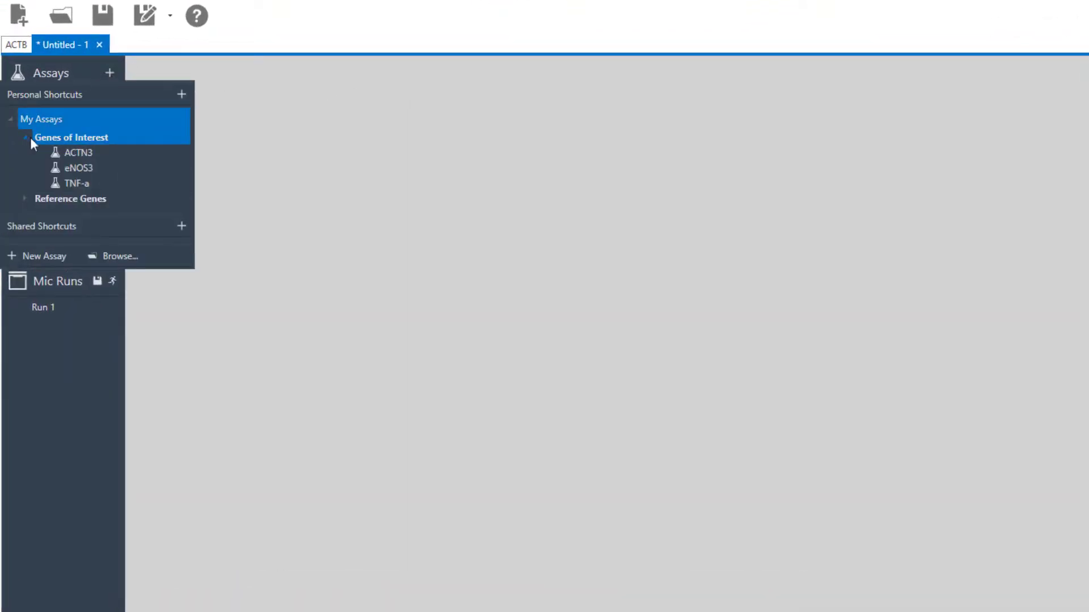
left_click(61, 168)
left_click(111, 80)
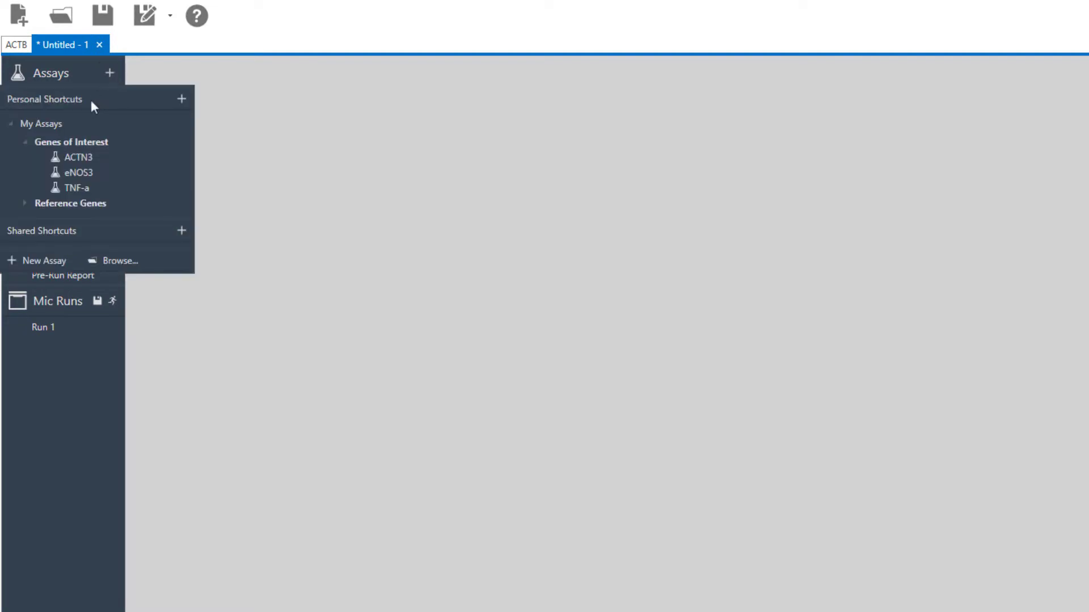
left_click(27, 201)
left_click(56, 216)
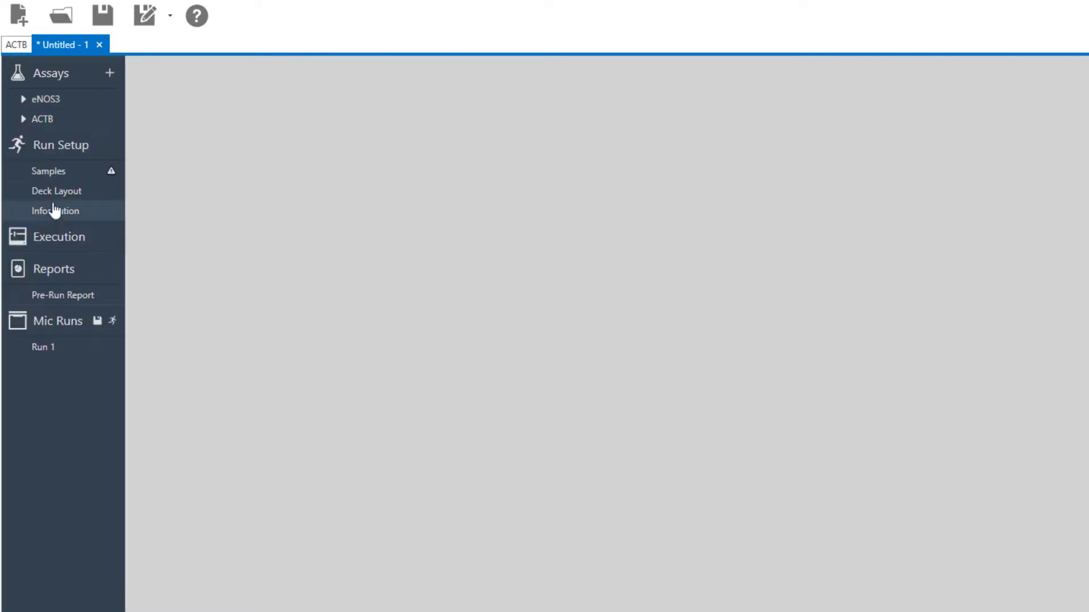
left_click(47, 169)
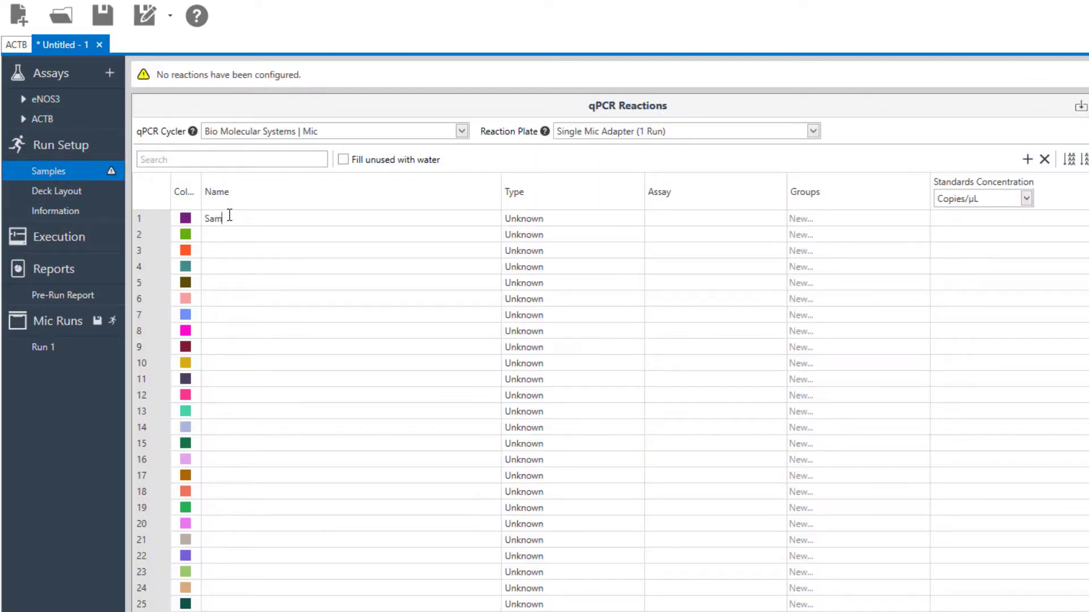
- Name rows 1–14 Sample 1 to Sample 14 and make row 15 an NTC
left_click_drag(230, 215, 278, 415)
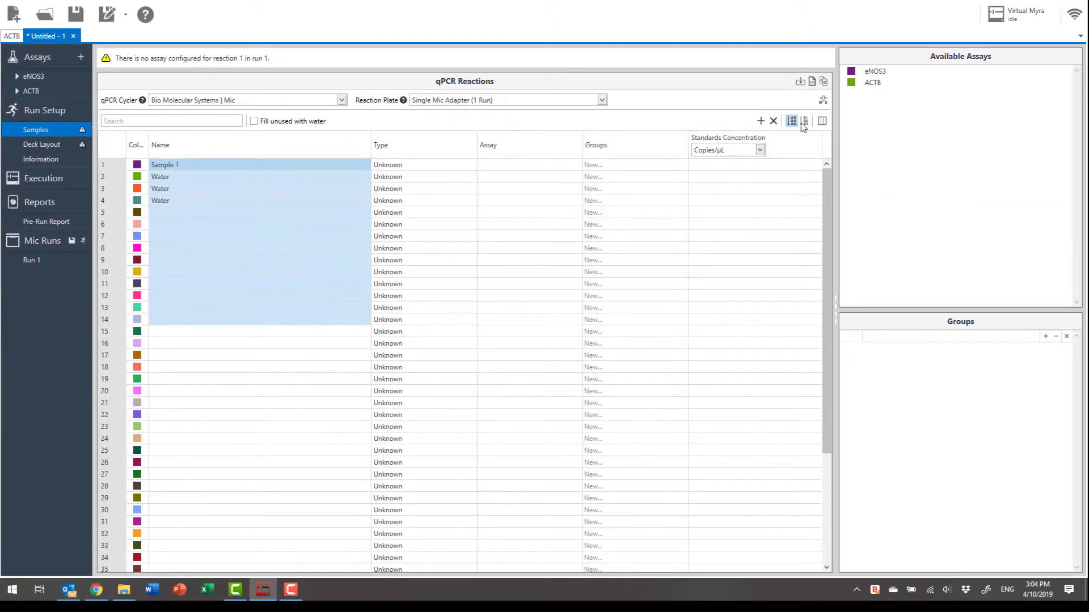
left_click(803, 122)
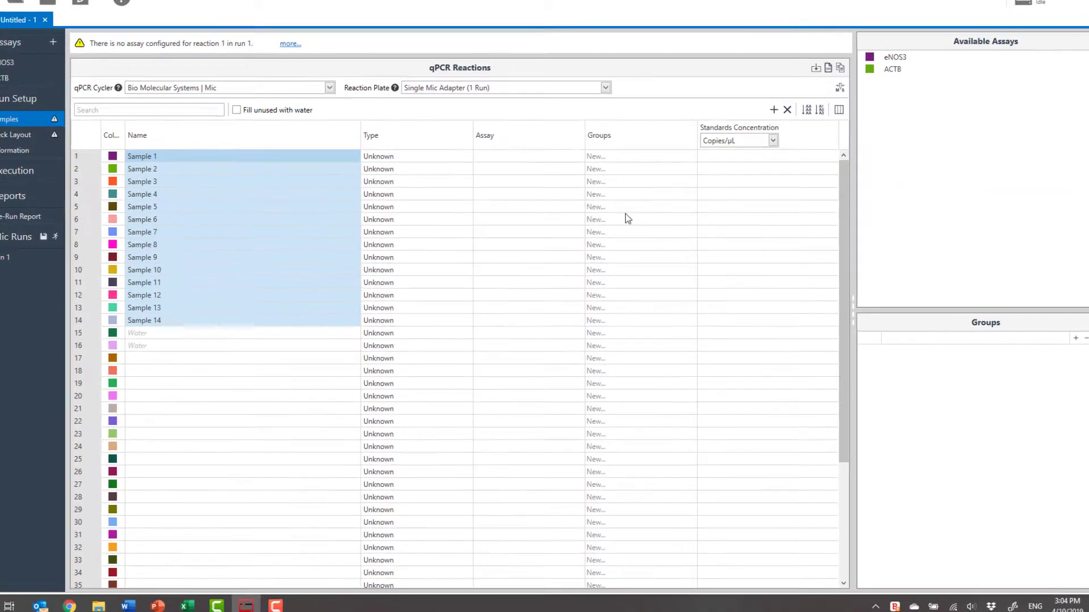
left_click(415, 331)
left_click(415, 331)
left_click(392, 389)
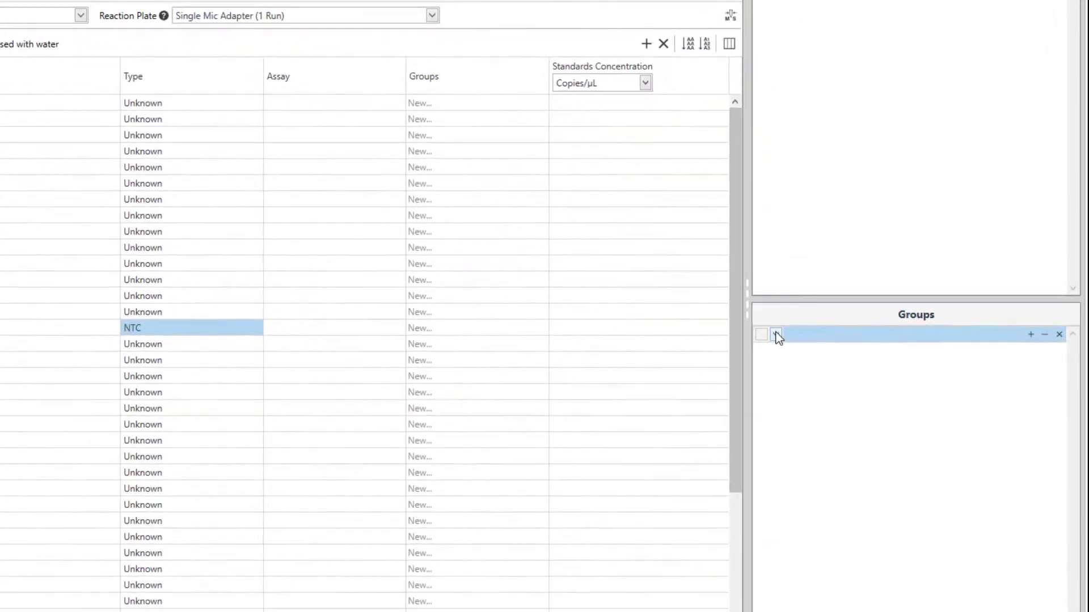
- Create a dark red Control group and an orange Treatment group
left_click(966, 346)
left_click(760, 455)
left_click(820, 339)
type("Control")
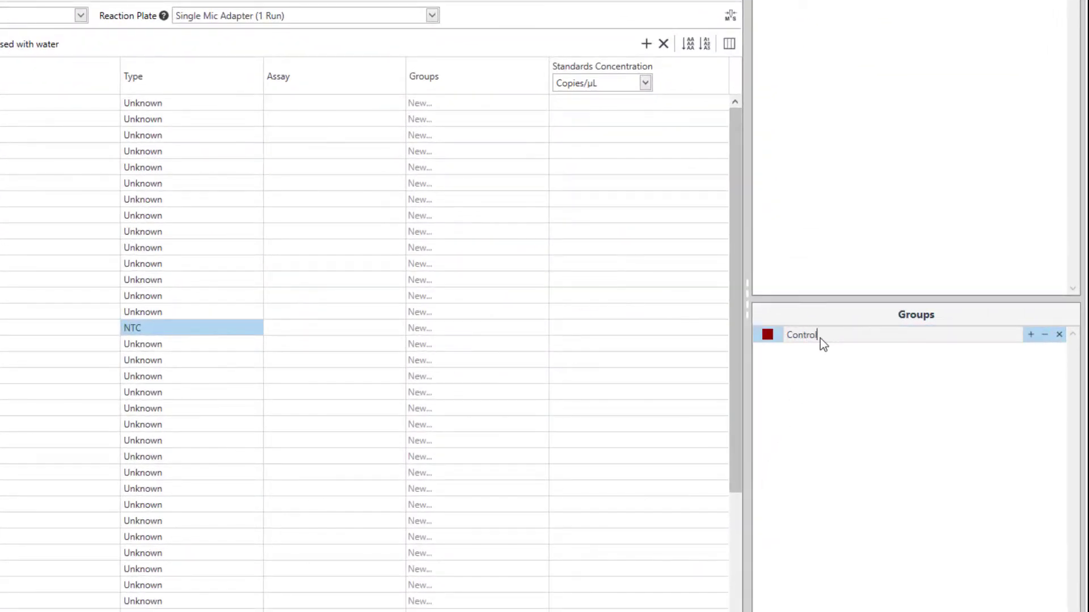
key("Return")
left_click(776, 350)
left_click(788, 471)
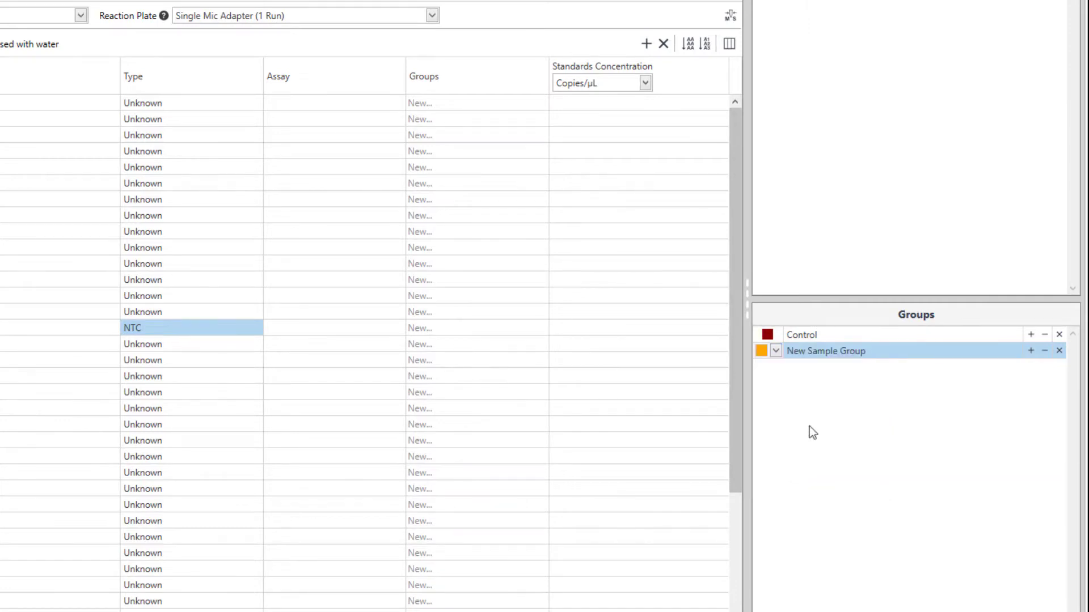
left_click(841, 353)
type("Treatment")
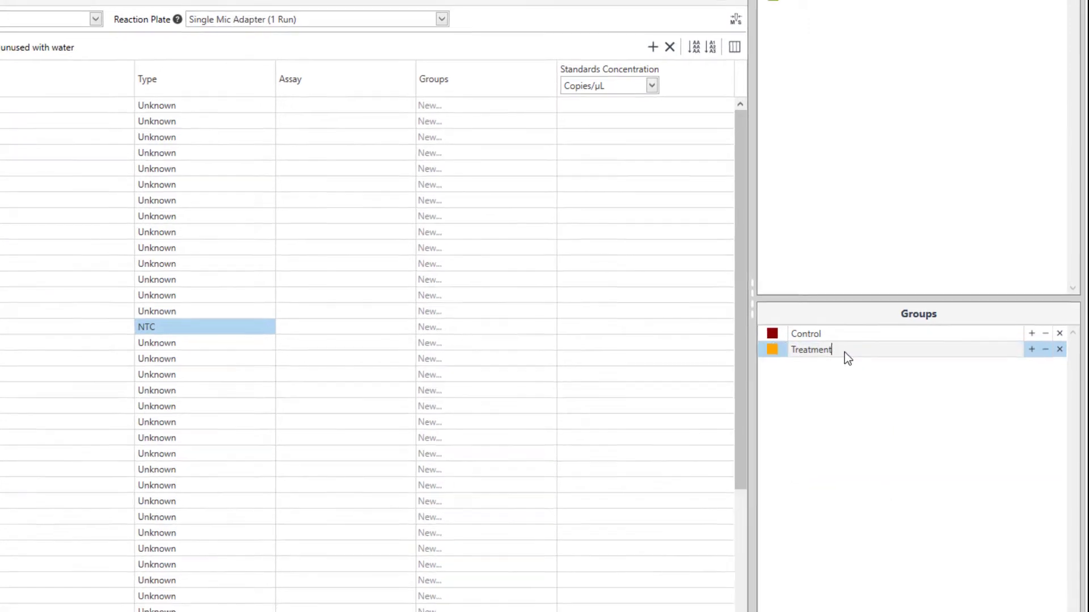
key("Return")
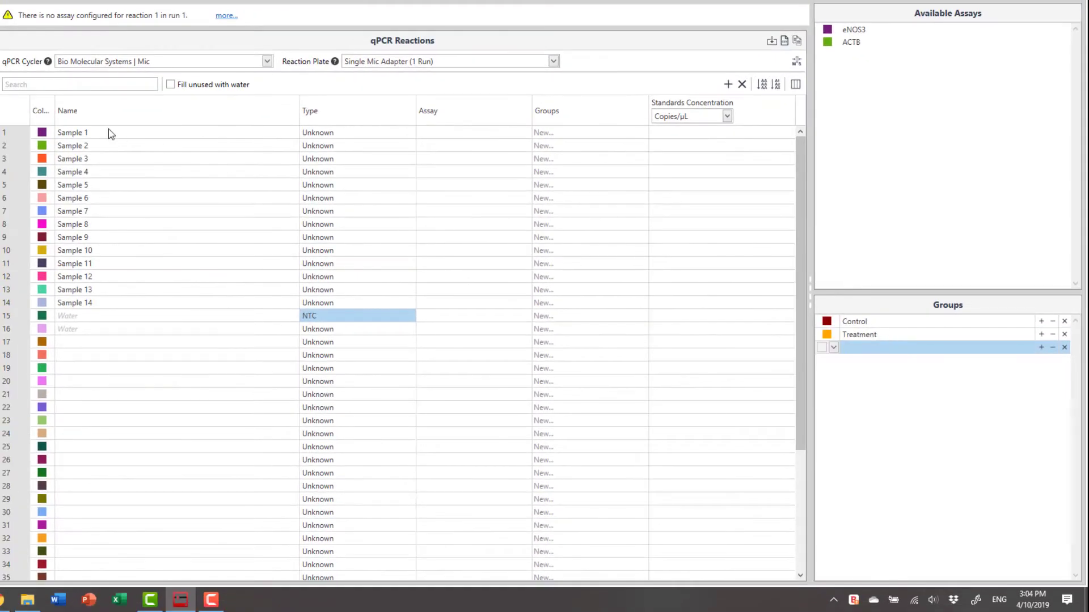
- Assign Samples 1–7 to Control and Samples 8–14 to Treatment
left_click_drag(109, 130, 93, 306)
left_click(1043, 325)
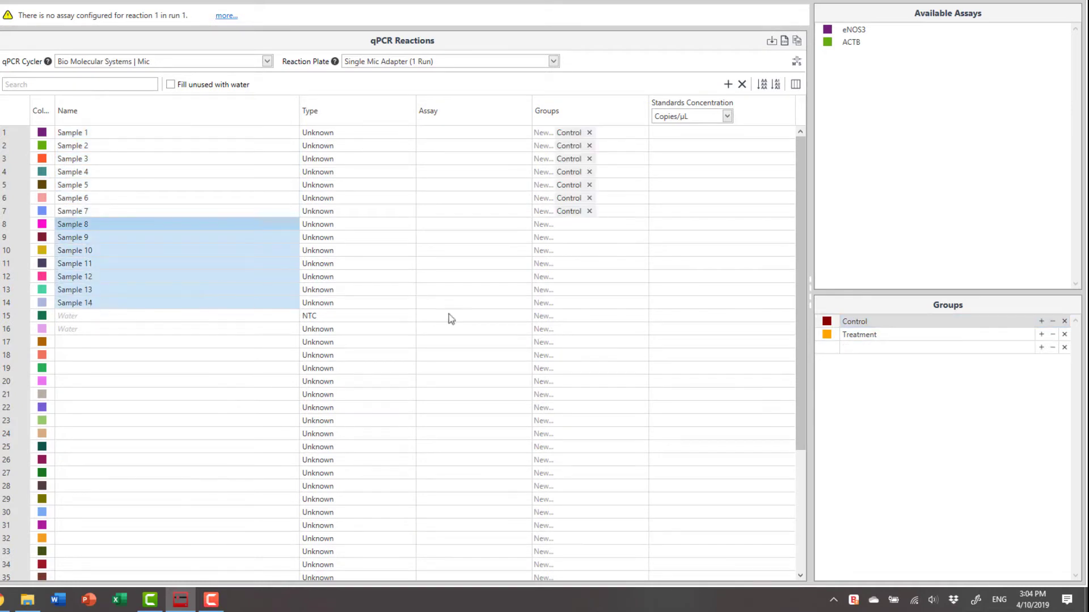
left_click(1041, 334)
- Copy reactions in rows 1–15 into rows 16–30
left_click_drag(185, 133, 575, 318)
key("ctrl+c")
left_click(141, 331)
key("ctrl+v")
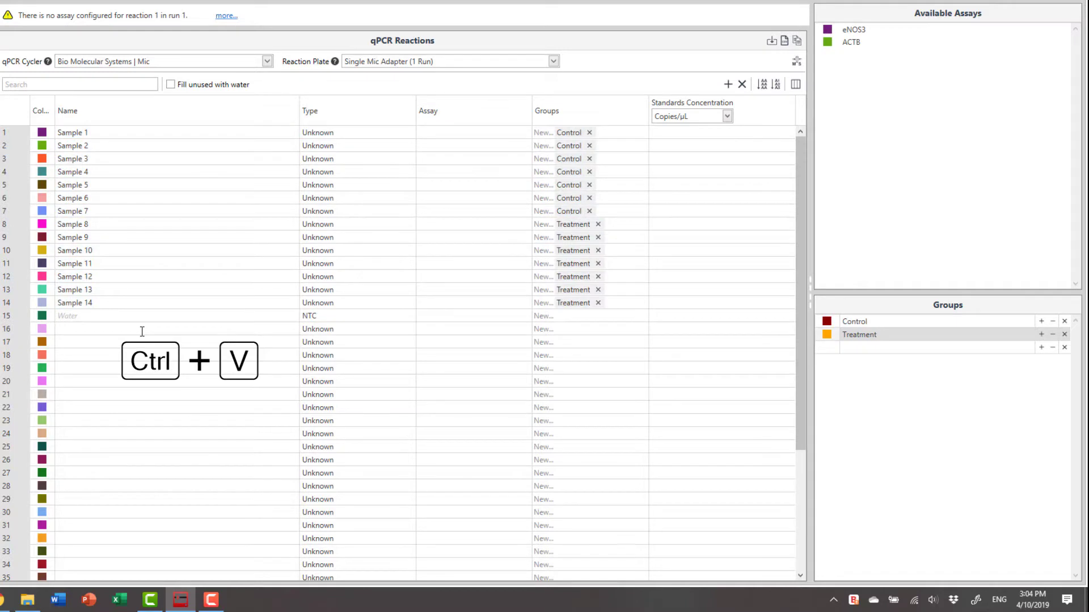
- Apply the eNOS3 assay to rows 1–15 and the ACTB assay to rows 16–30
left_click_drag(240, 134, 225, 311)
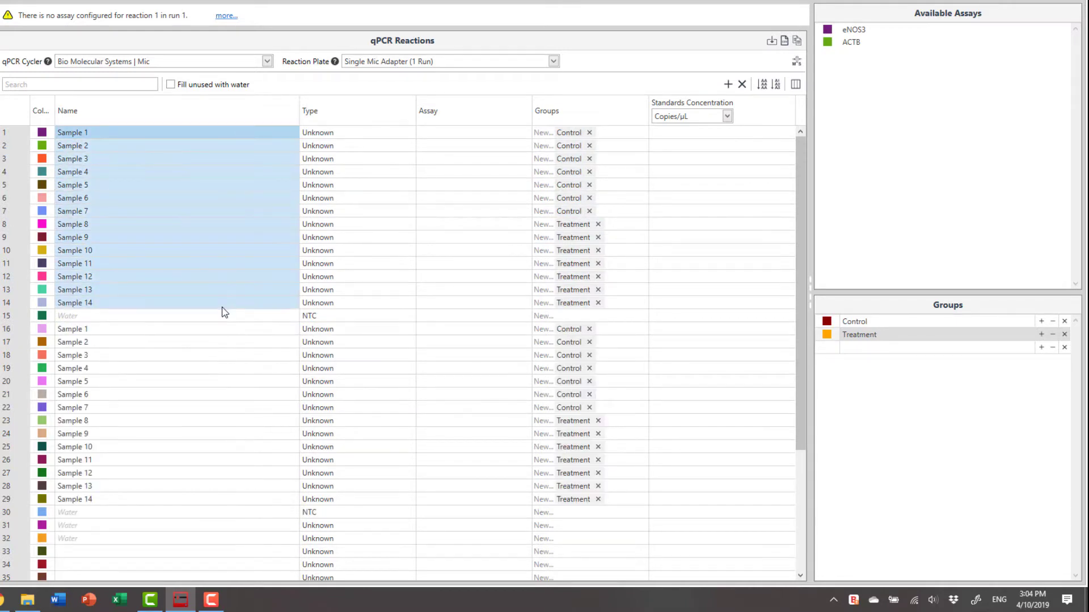
left_click_drag(841, 36, 250, 163)
left_click_drag(143, 329, 145, 512)
left_click_drag(851, 42, 199, 338)
- Remove the slot A tip rack, move Mic Racks to C and Multipurpose to D, and put the 36 Well block in A
left_click(39, 140)
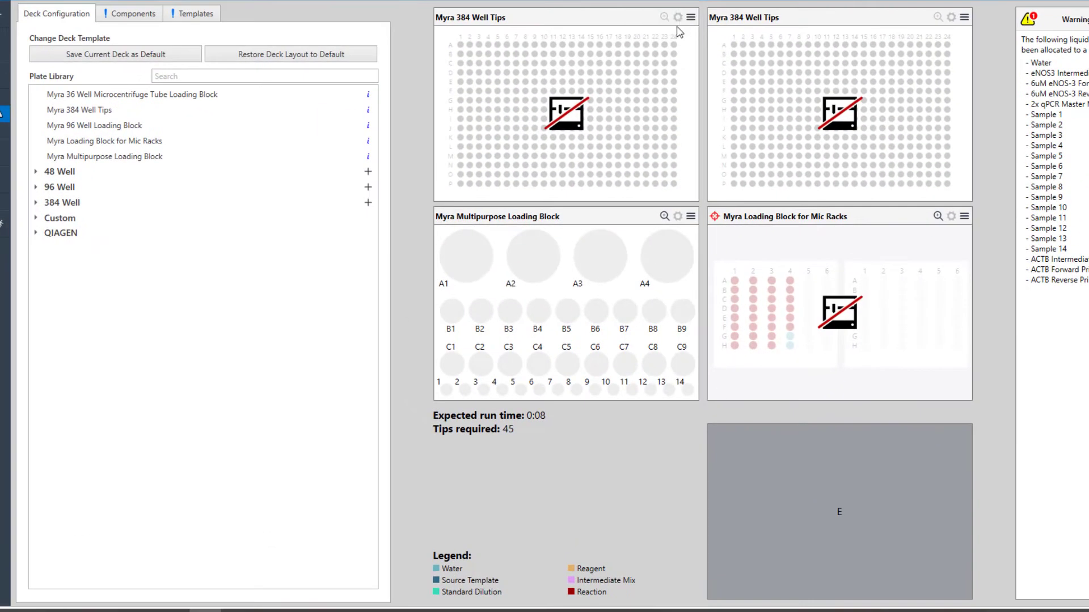
left_click(691, 17)
left_click(566, 295)
left_click_drag(560, 223, 731, 474)
left_click_drag(771, 218, 567, 255)
left_click_drag(772, 434, 766, 271)
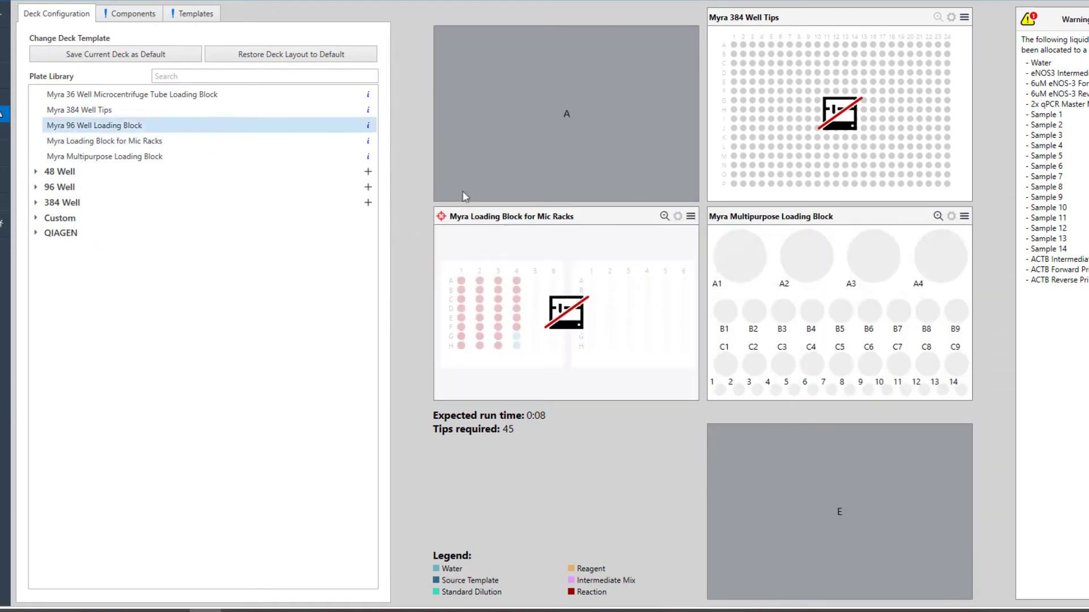
left_click_drag(73, 94, 493, 102)
- Auto-place reagents and mixes in the Multipurpose block, switching the mixes to 2 mL self-standing tubes
left_click(147, 17)
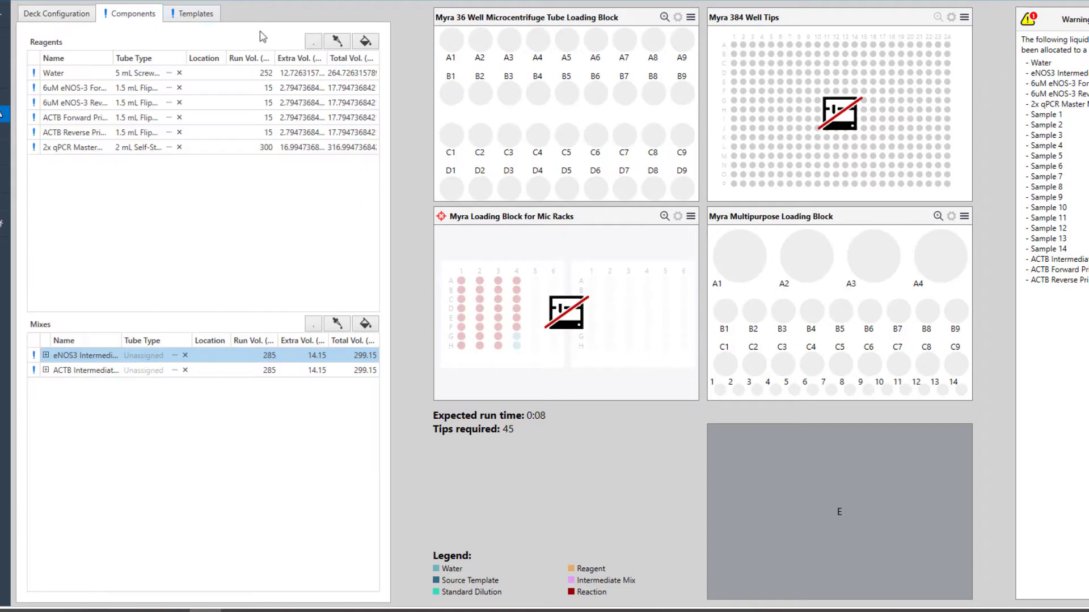
left_click(338, 41)
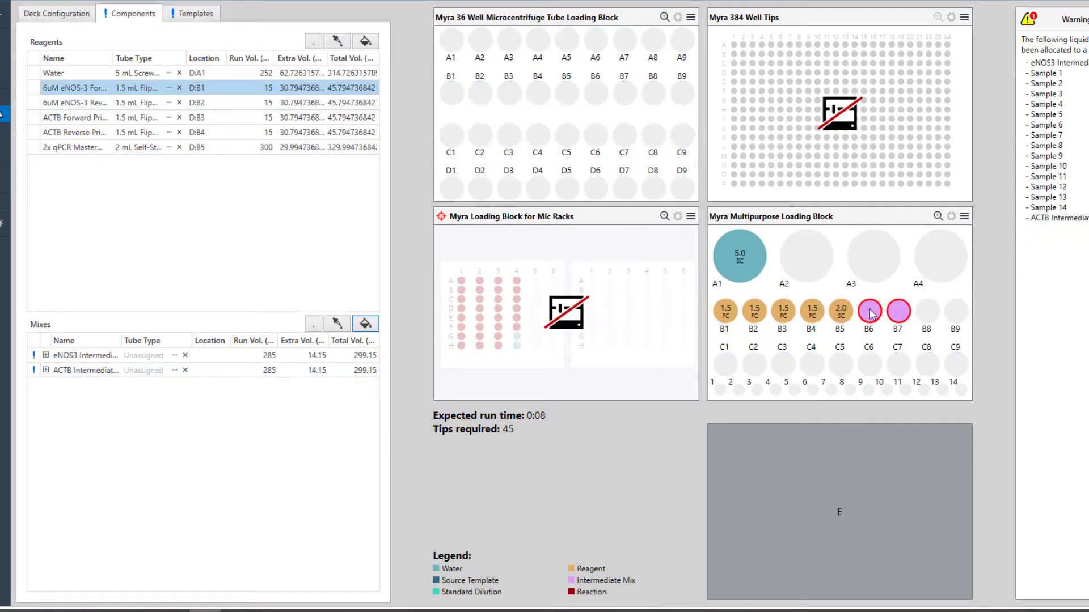
right_click(900, 315)
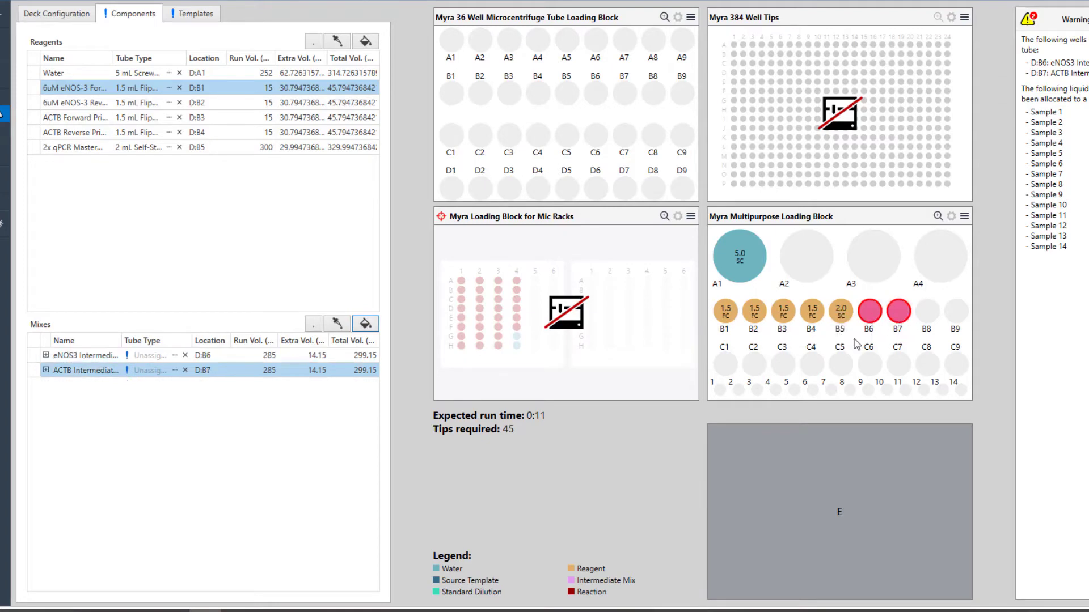
left_click(519, 94)
left_click(665, 493)
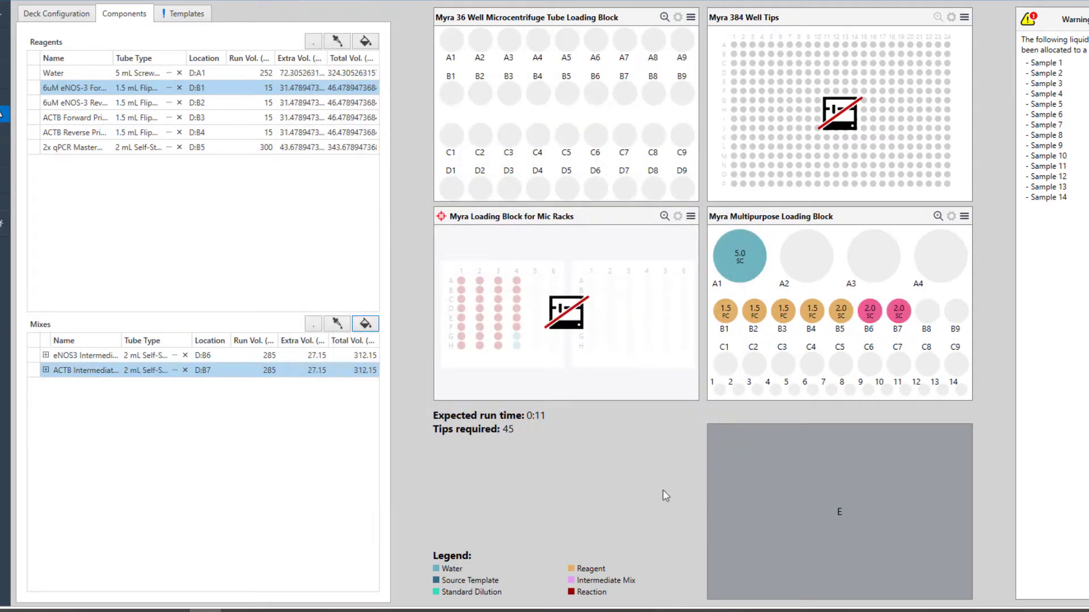
left_click(208, 17)
- Auto-place Samples 1–14 into wells A1–B5 and change them to 0.5 mL flip-cap tubes
left_click(362, 44)
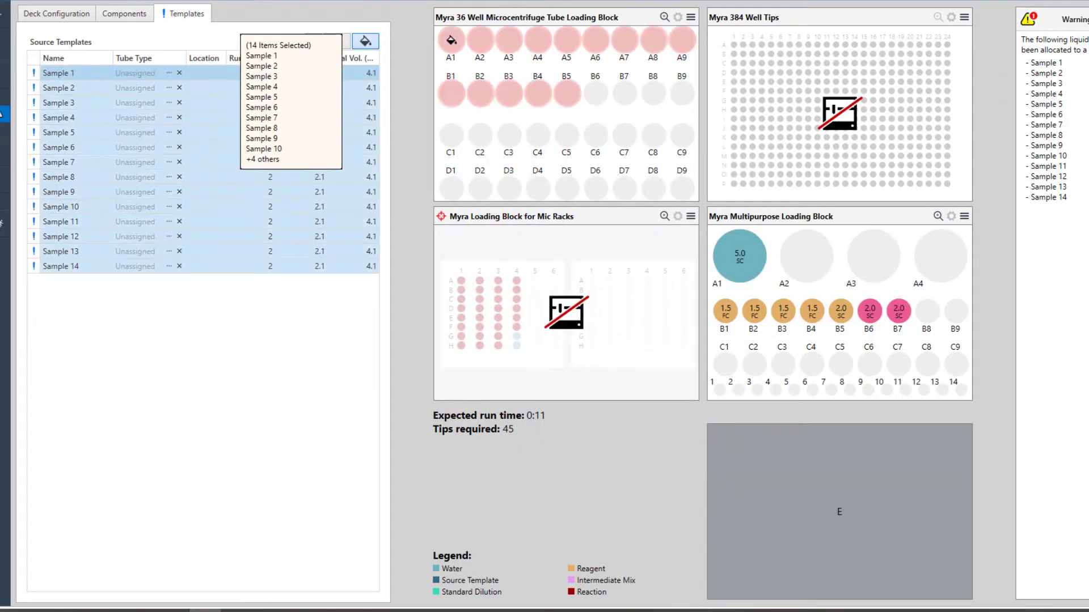
right_click(567, 95)
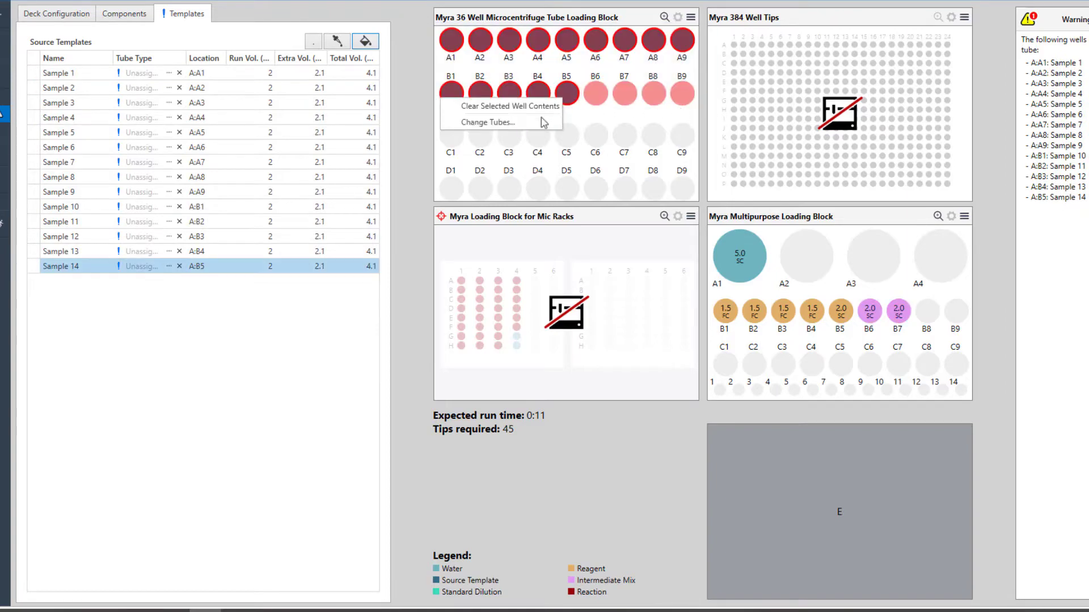
left_click(542, 119)
left_click(364, 331)
left_click(664, 489)
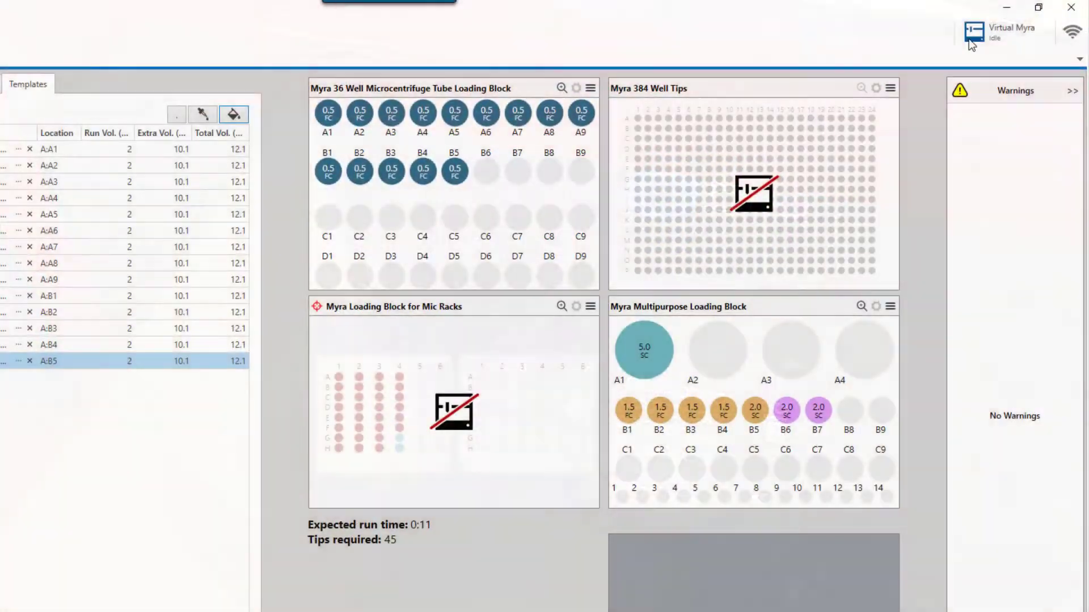
- Connect to Virtual Myra, refill the Mic rack, and save the run as 'Gene express run 1'
left_click(974, 26)
left_click(922, 53)
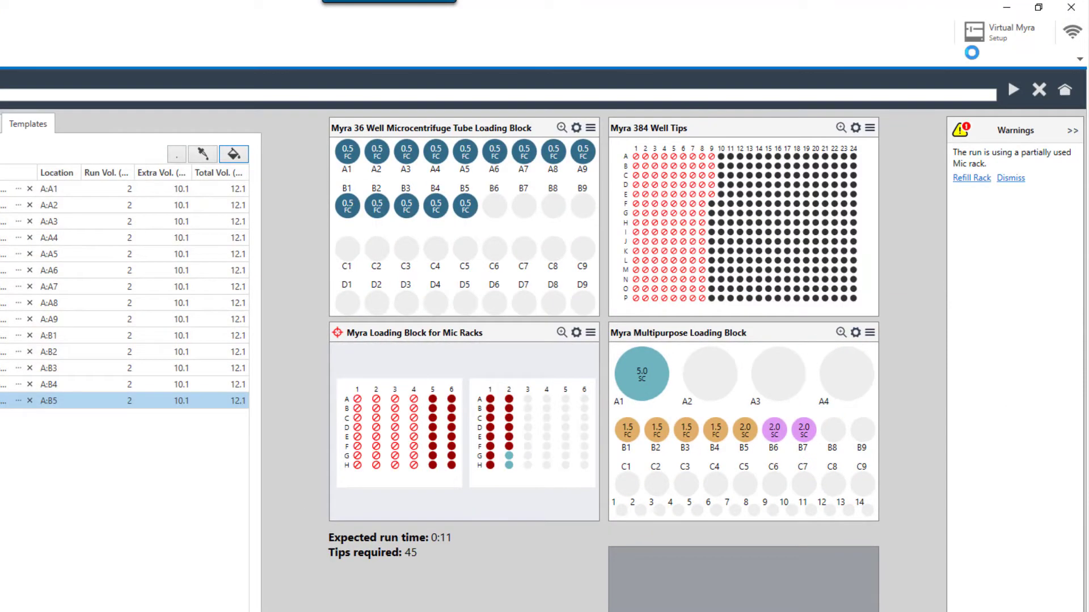
left_click(972, 177)
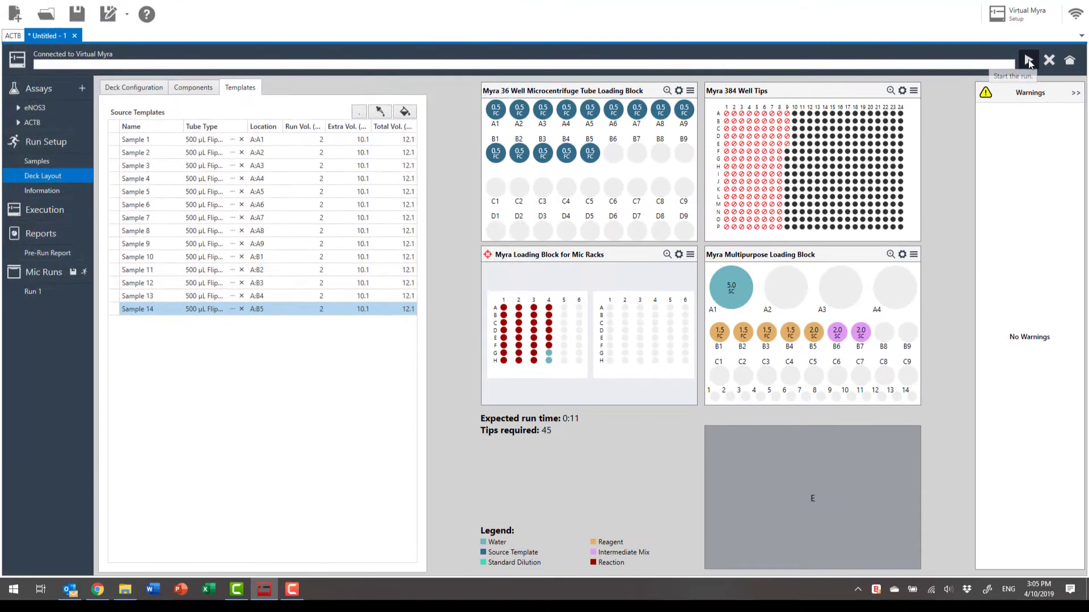
key("ctrl+s")
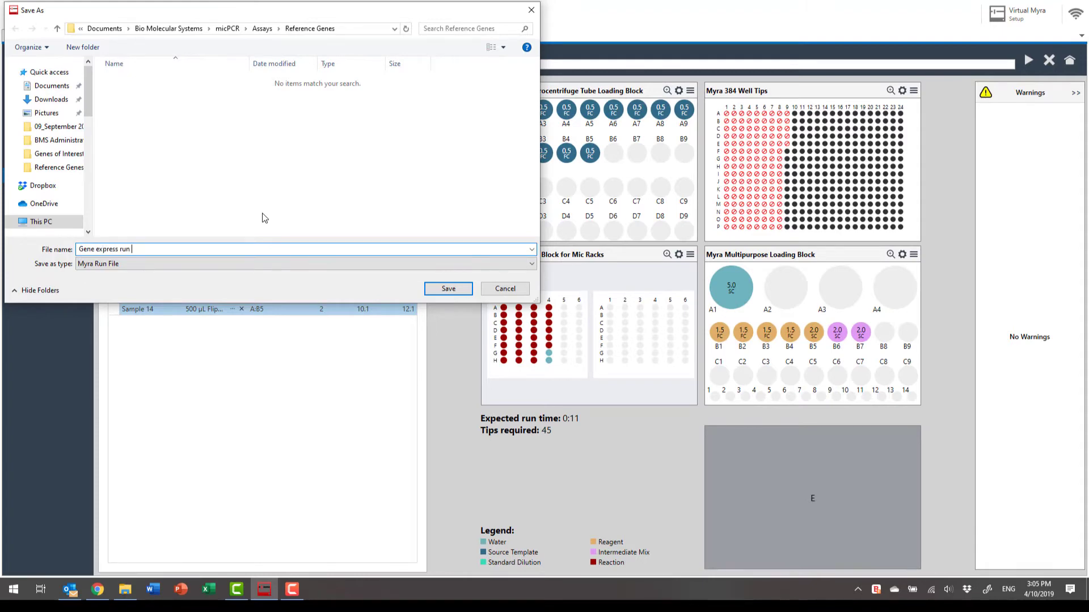
key("Return")
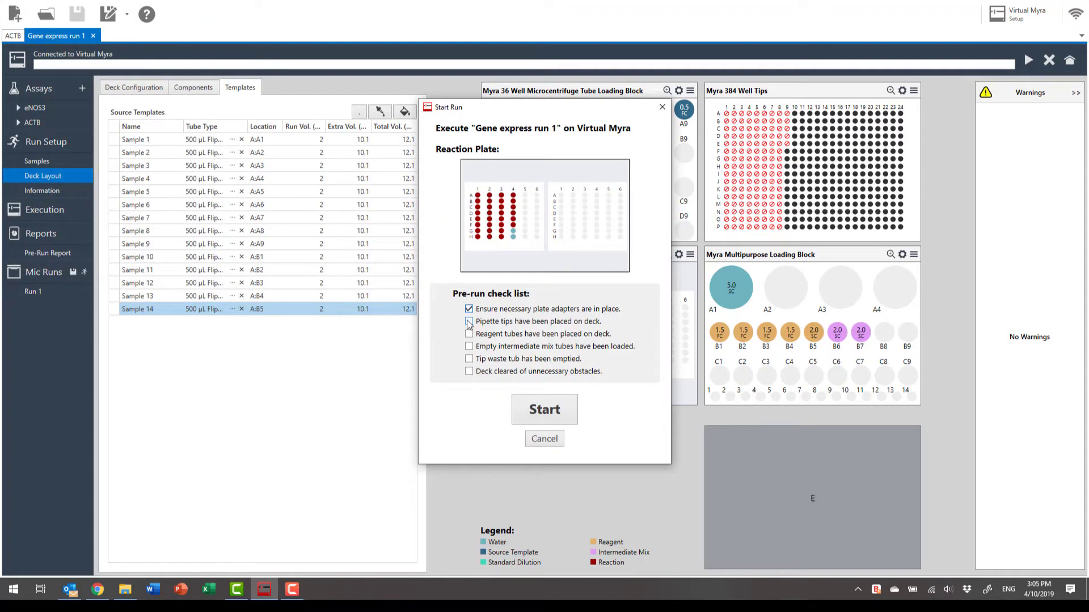
- Start 'Gene express run 1' from the Start Run dialog once the checklist is done
left_click(521, 409)
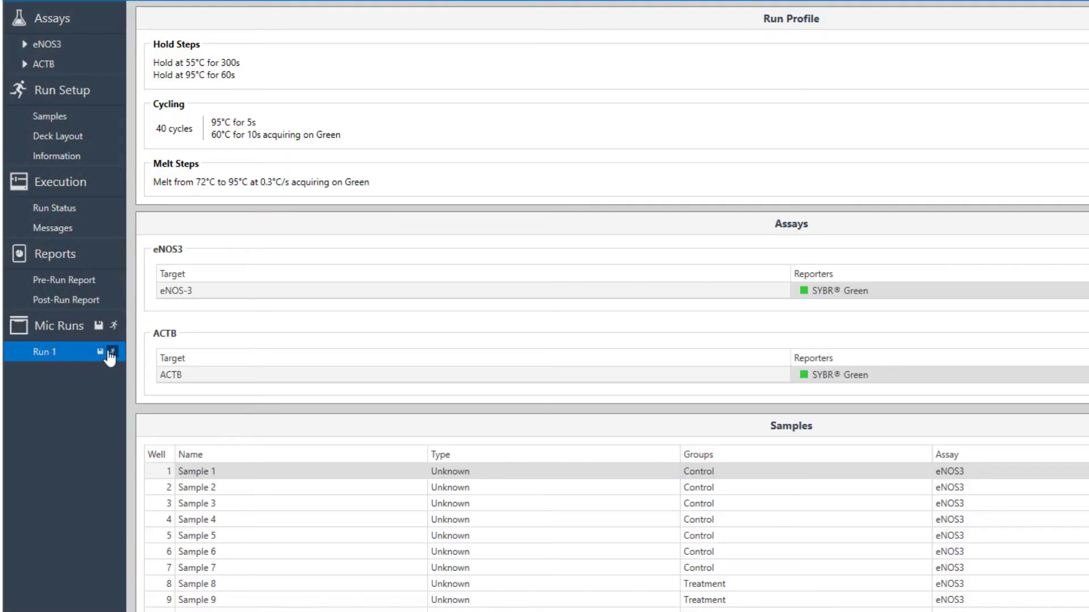
- Export Gene express run 1 as a micPCR run file and start it on the mic cycler
left_click(111, 354)
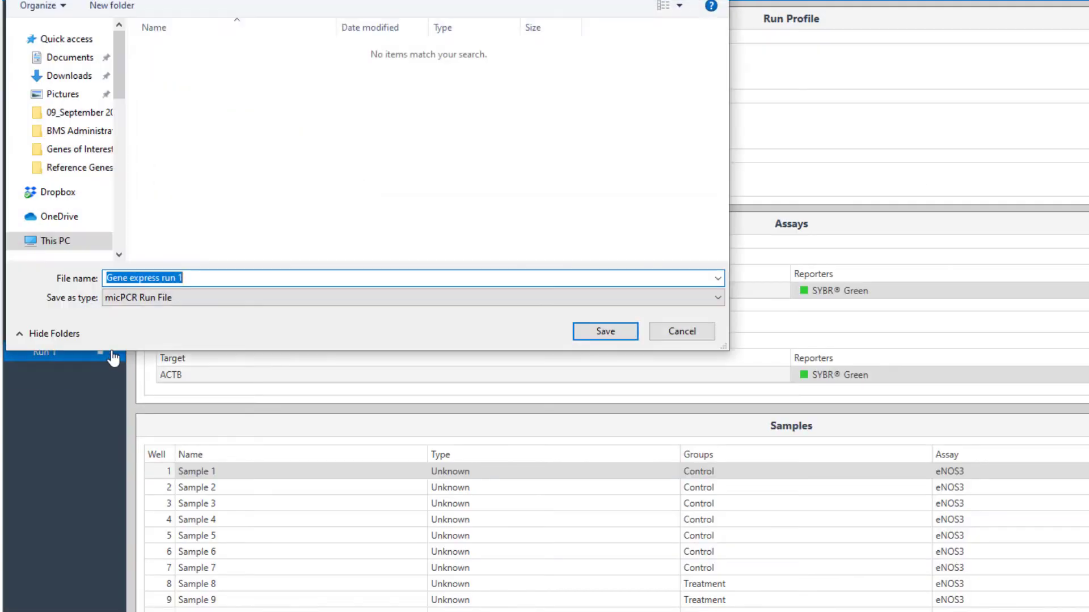
left_click(583, 331)
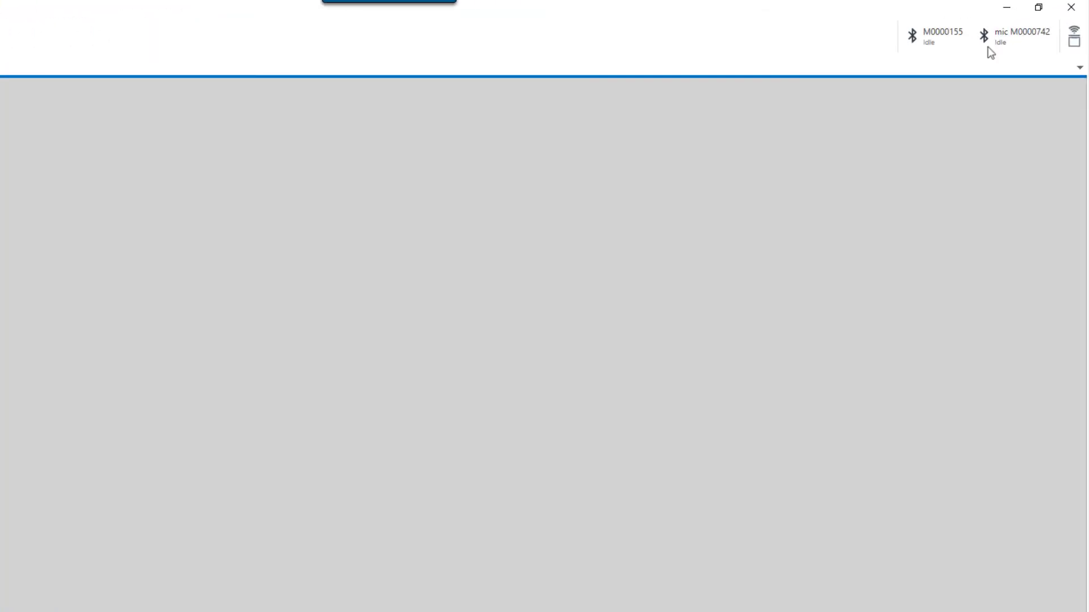
right_click(1003, 39)
left_click(1009, 65)
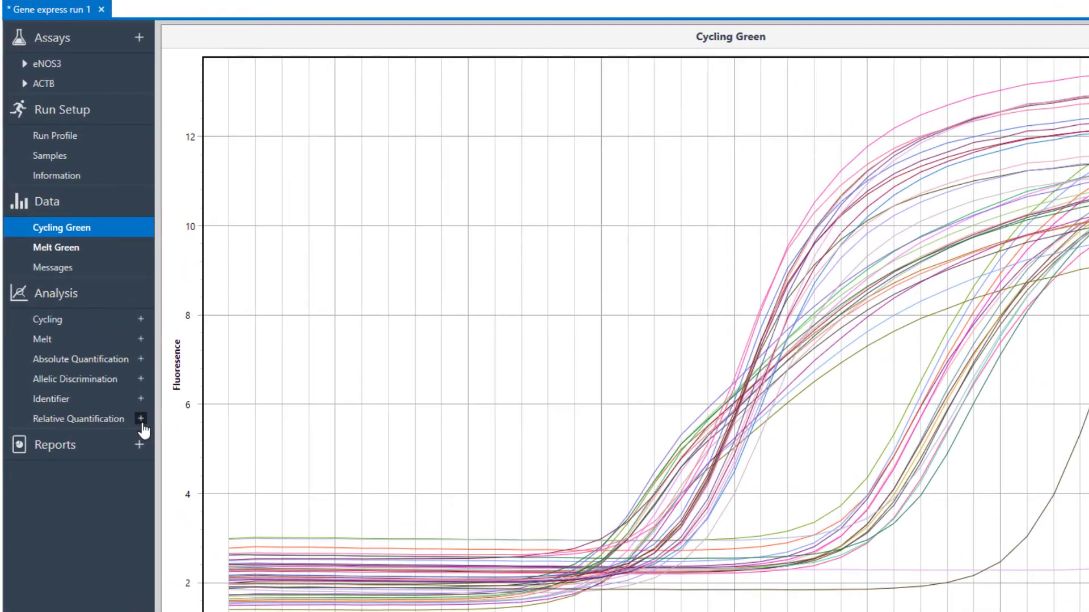
- Add a relative quantification with Control and Treatment roles, showing eNOS3 up-regulated at ratio 1.886
left_click(140, 419)
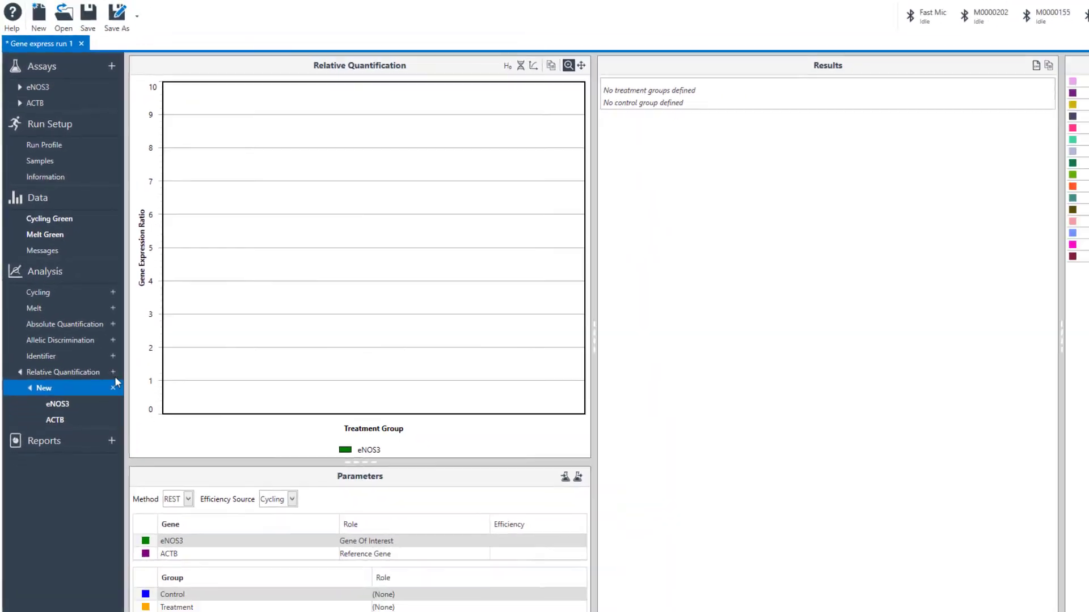
left_click(286, 611)
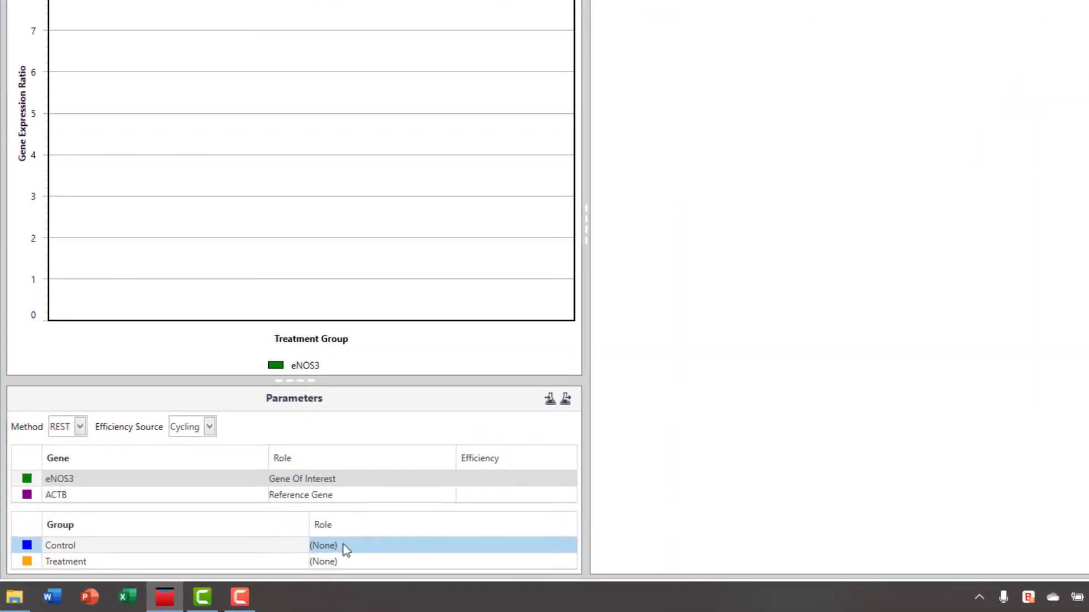
left_click(344, 547)
left_click(336, 560)
left_click(336, 561)
left_click(340, 529)
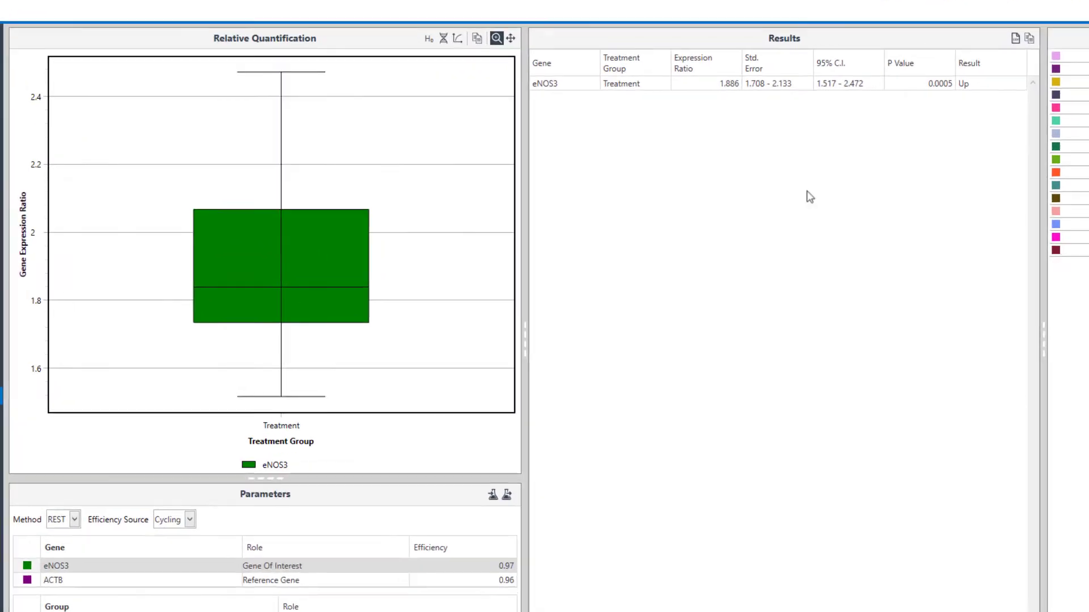
left_click(895, 97)
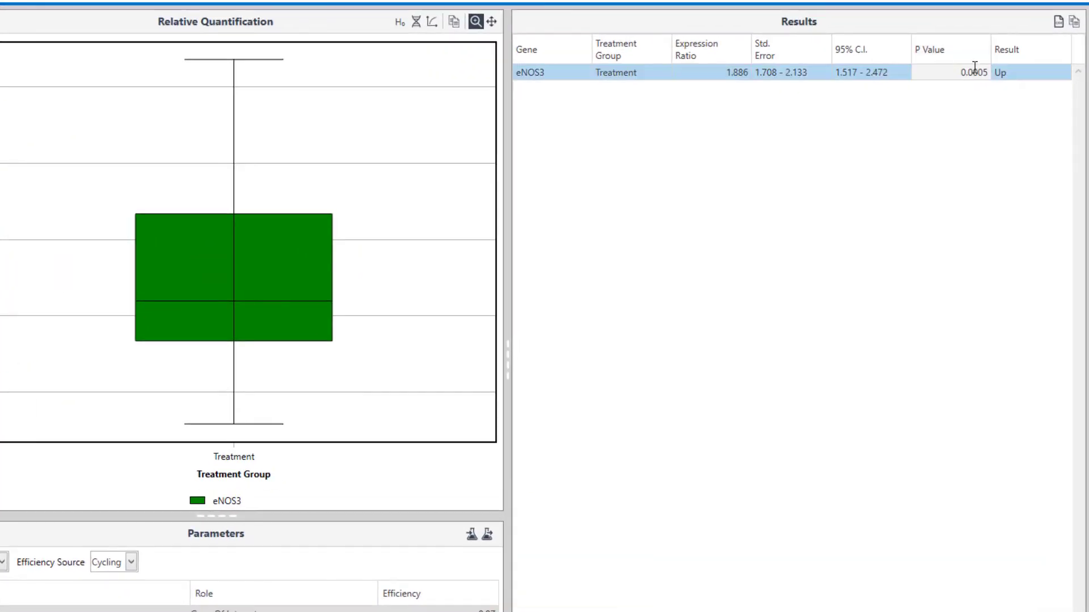